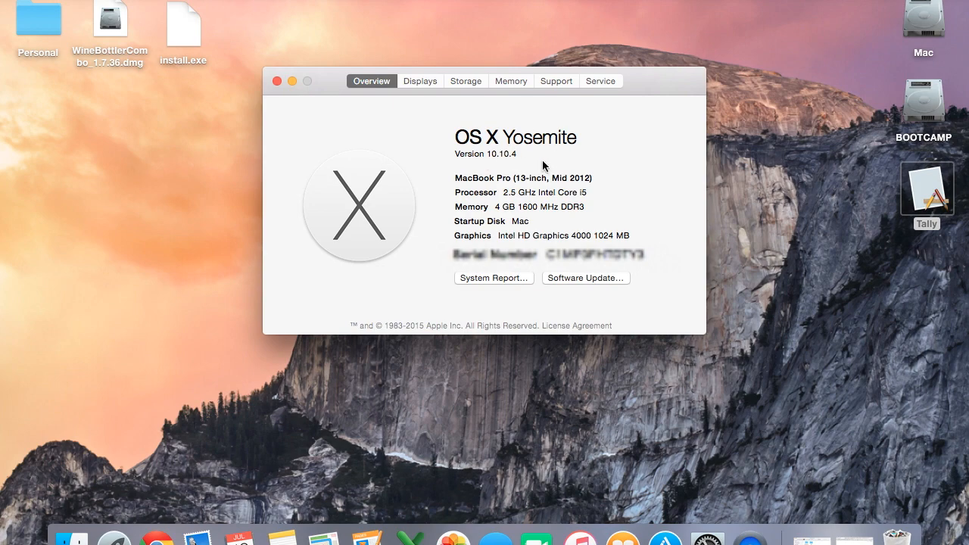
Step: Close the Mac's system overview window and launch Tally from the desktop
left_click(277, 81)
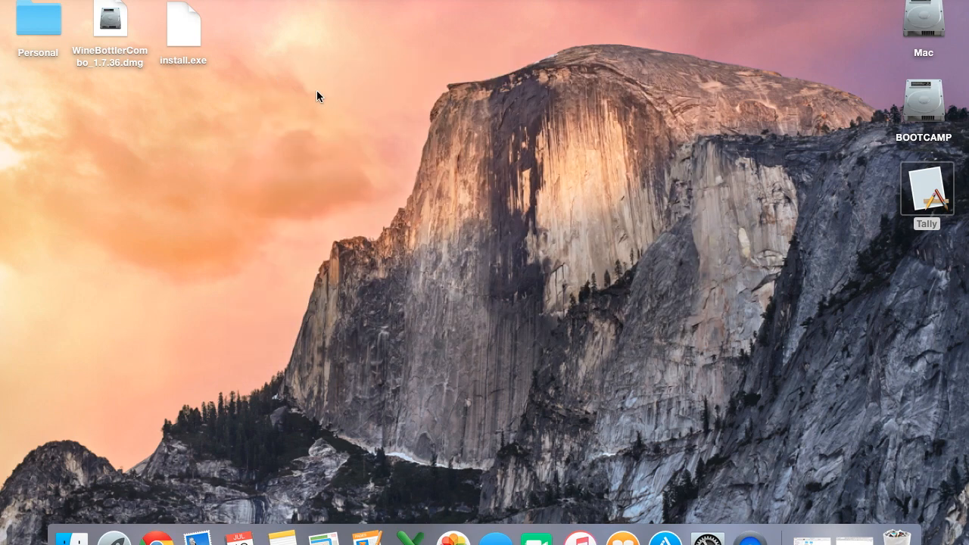
double_click(928, 194)
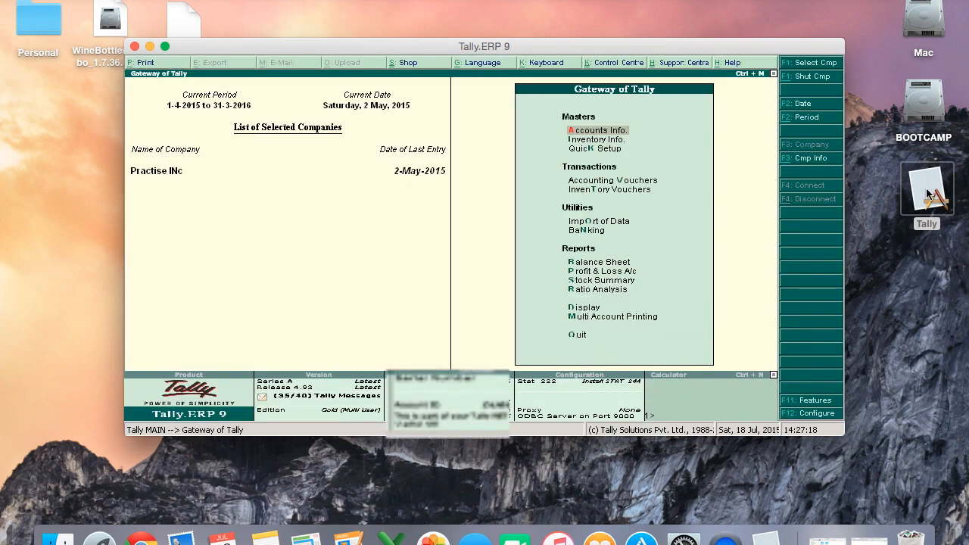
key("Down")
key("Down")
key("Down")
key("Down")
key("Down")
key("Down")
key("Down")
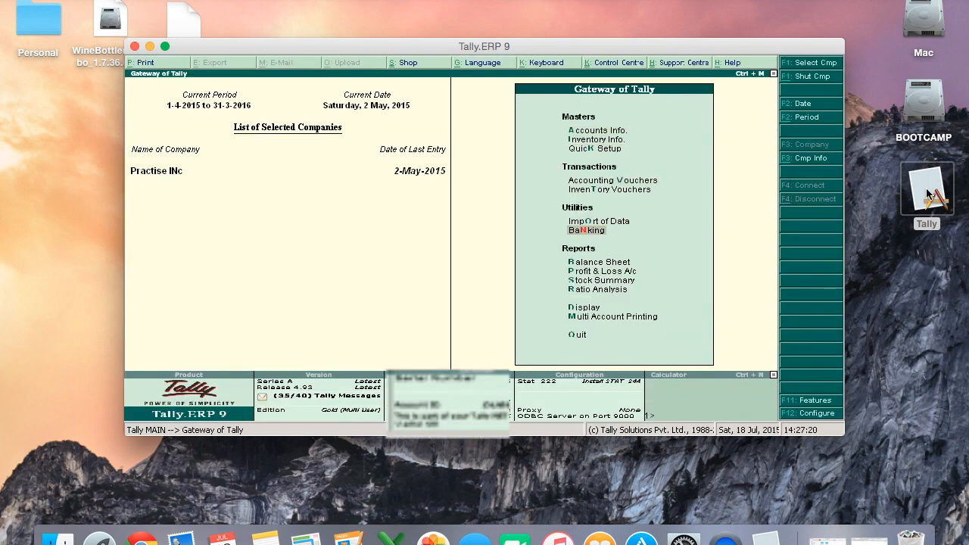
key("Up")
key("Up")
key("Up")
key("Up")
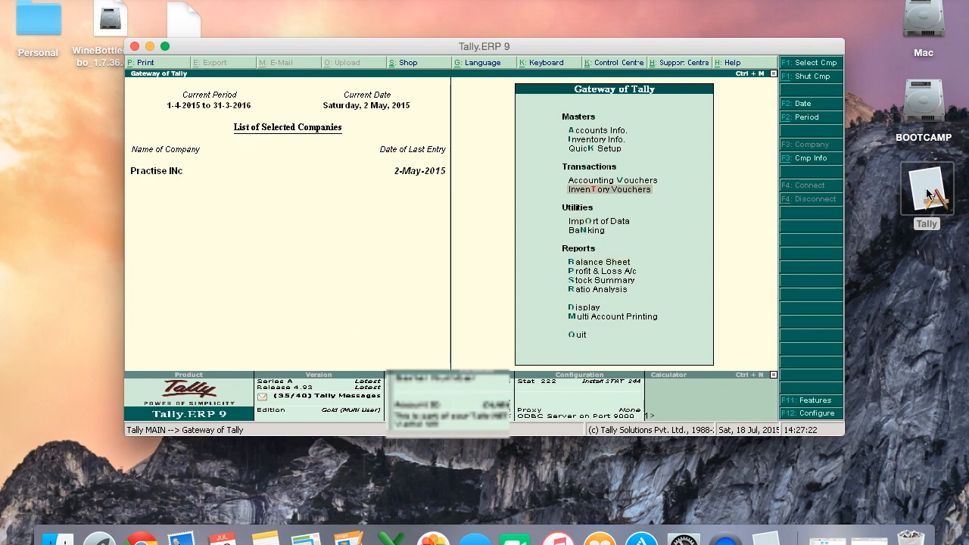
Step: Open the Profit & Loss A/c report, show it in detailed form, and return to the Gateway of Tally
key("Down")
key("Down")
key("Down")
key("Down")
key("Down")
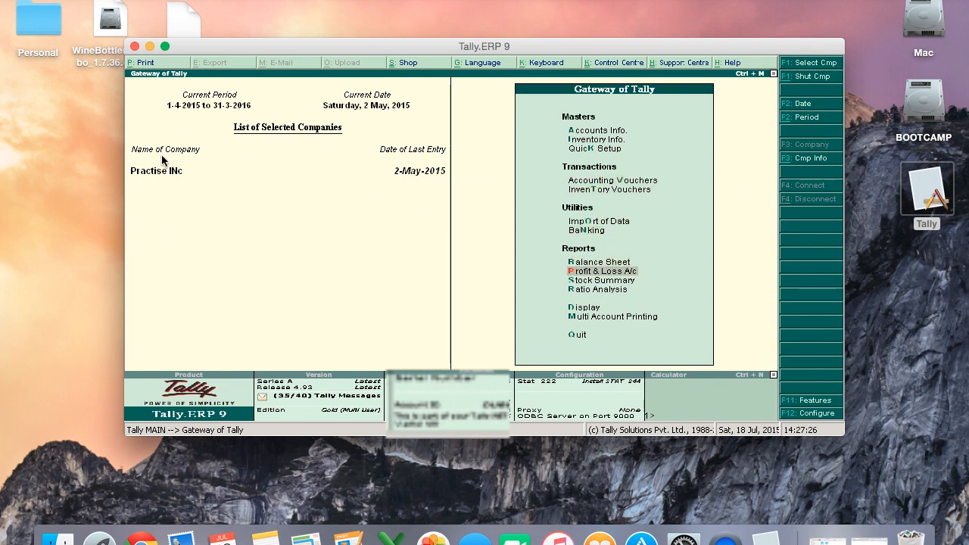
key("Return")
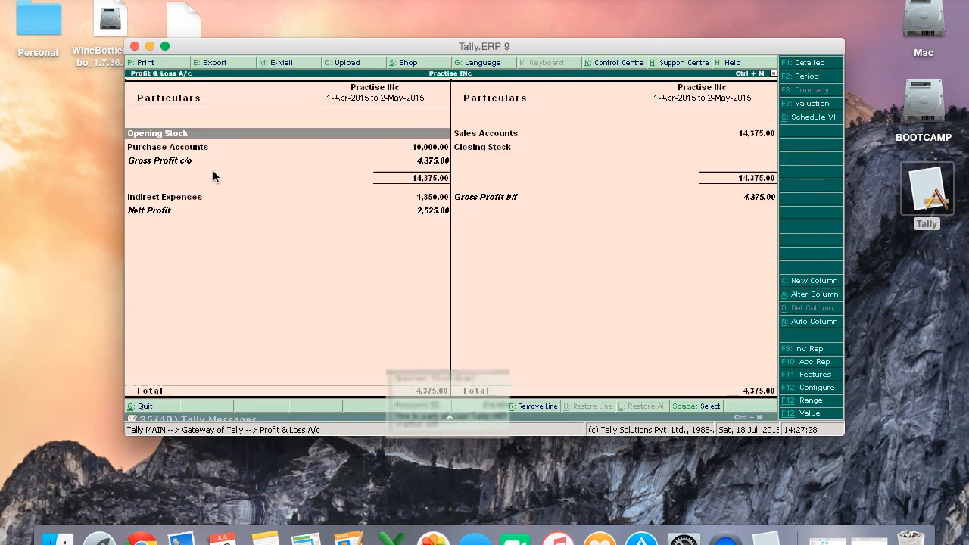
left_click(817, 63)
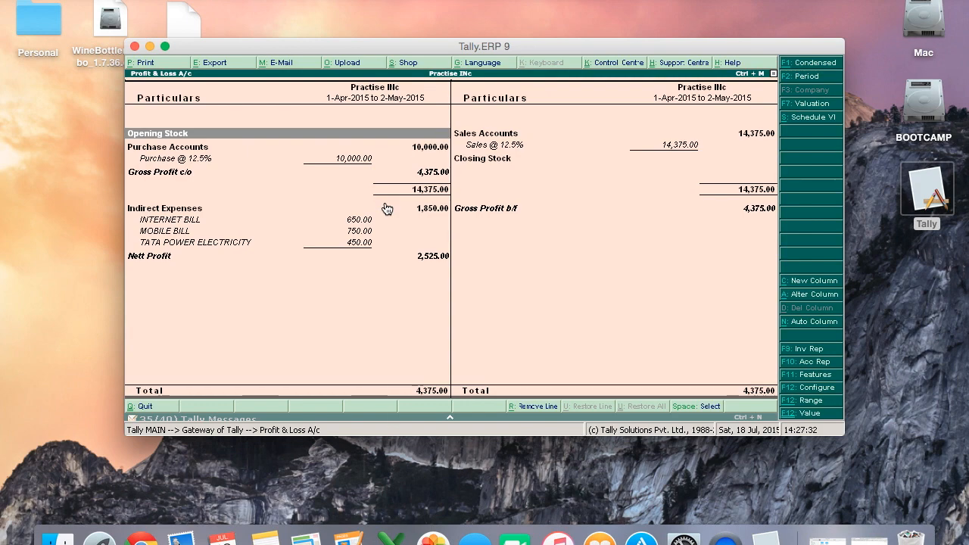
key("Escape")
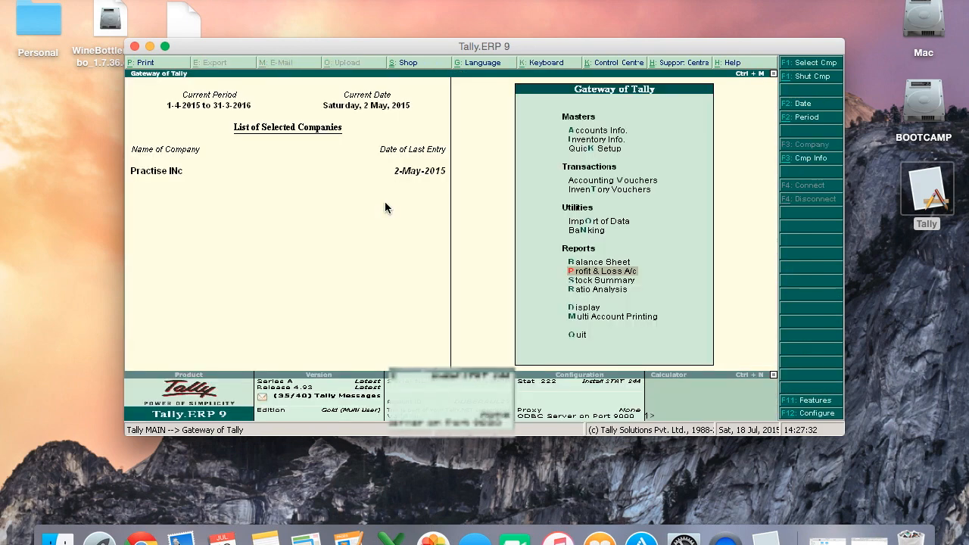
Step: View the Balance Sheet in detailed form, close the report and quit Tally
left_click(625, 262)
left_click(615, 262)
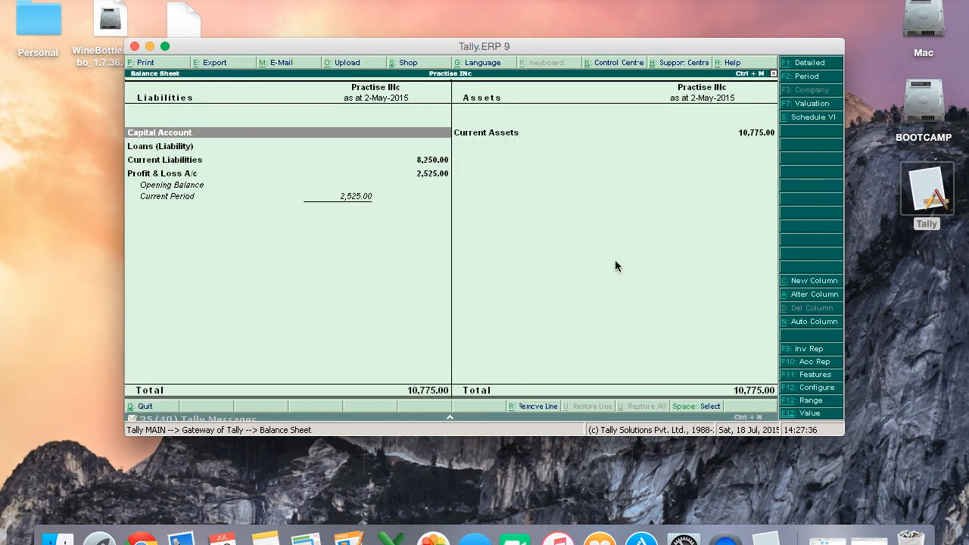
left_click(823, 65)
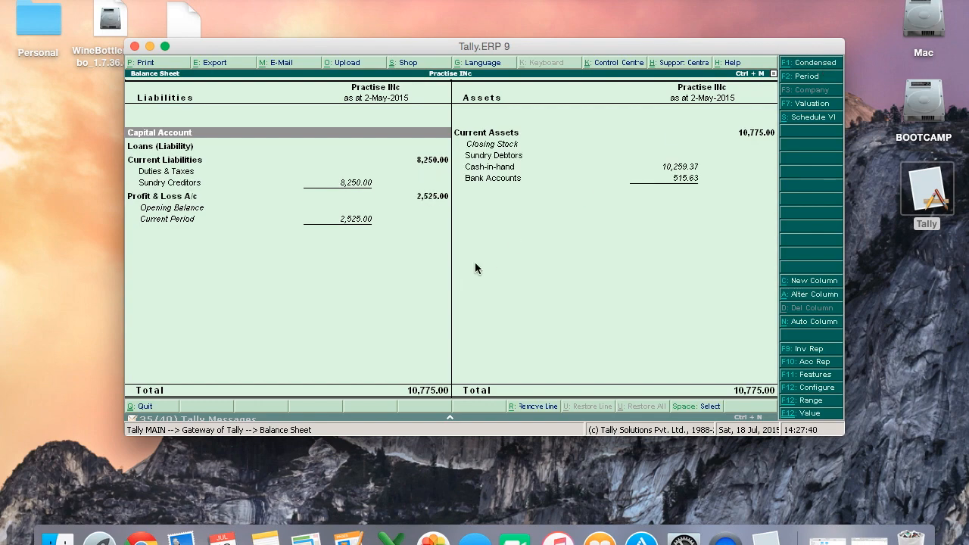
key("Escape")
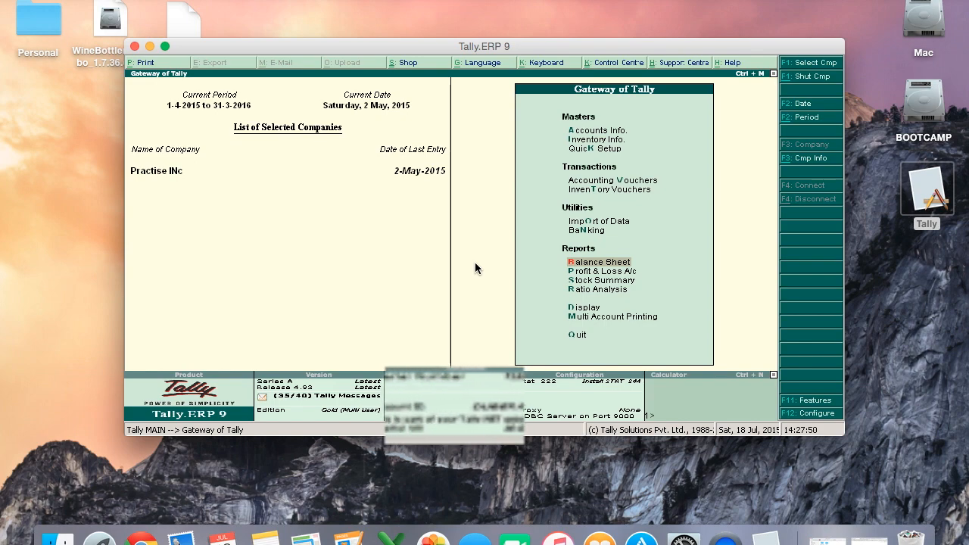
key("Escape")
key("Return")
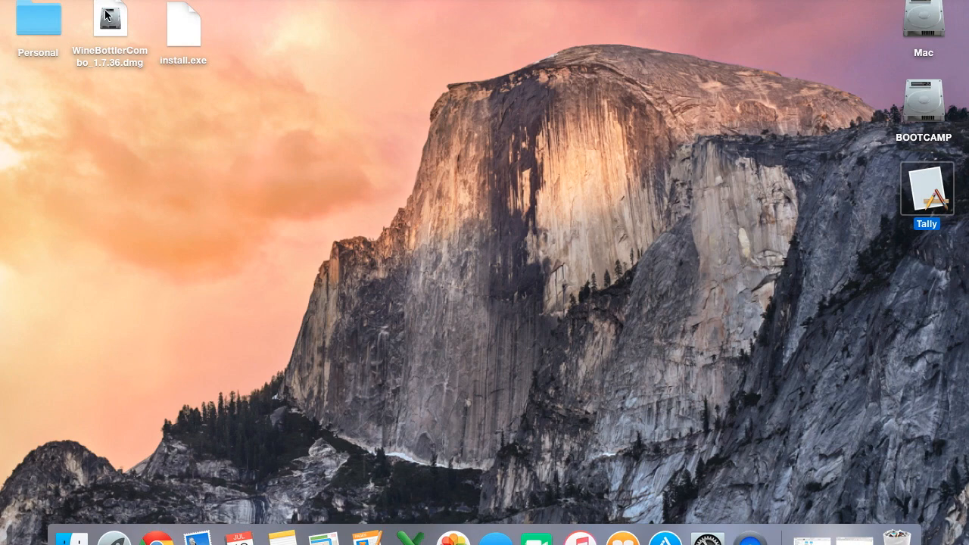
Step: Switch to Chrome and go from the winebottler search results to the WineBottler site's 1.7.37 Development download
left_click(156, 539)
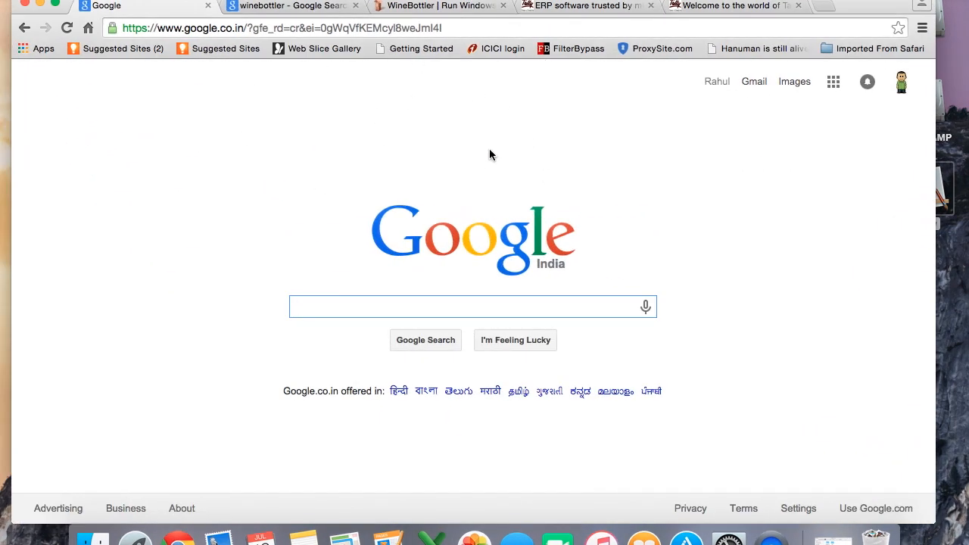
left_click(295, 6)
left_click(162, 9)
left_click(309, 7)
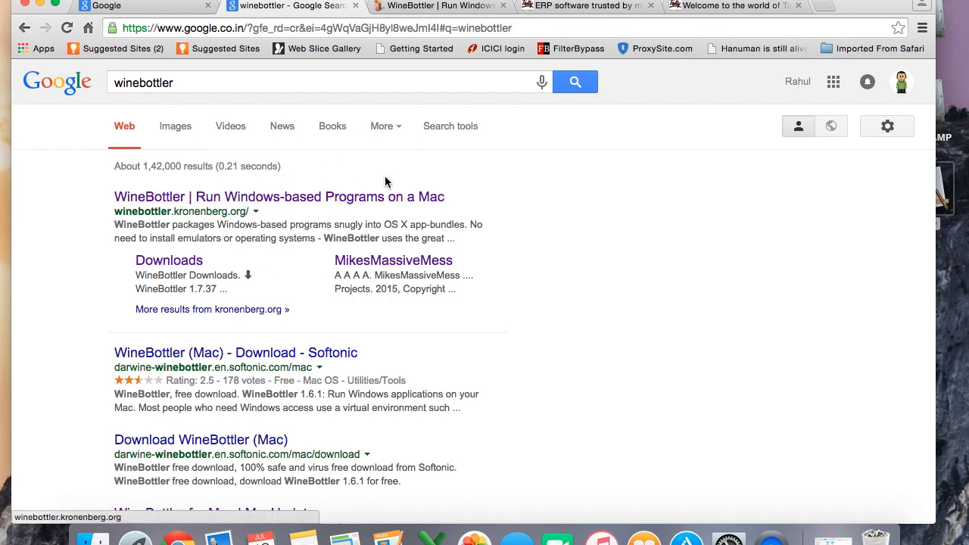
left_click(445, 8)
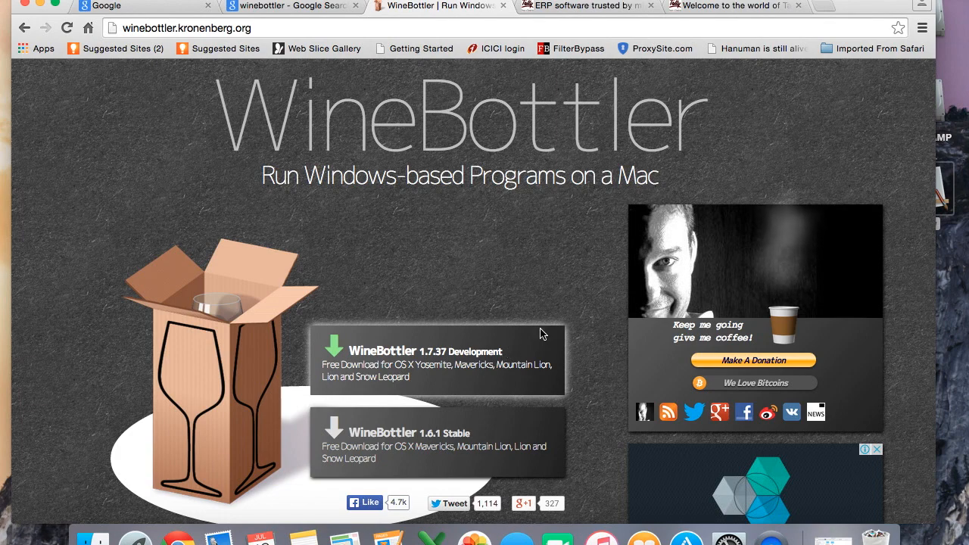
left_click(393, 350)
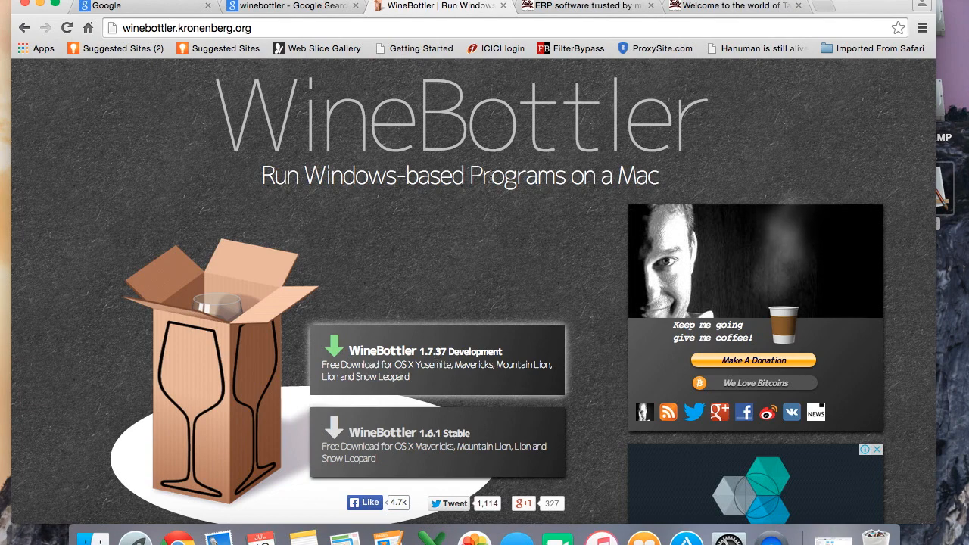
Step: Locate the 32 Bit Tally.ERP 9 LITE Installer in the Tally.ERP 9 Download Centre and minimize the browser
left_click(583, 6)
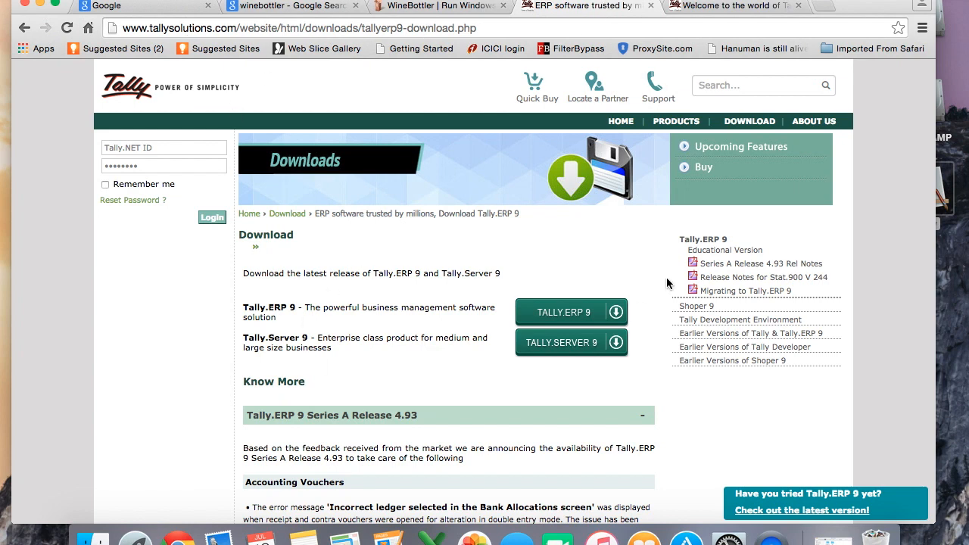
left_click(577, 322)
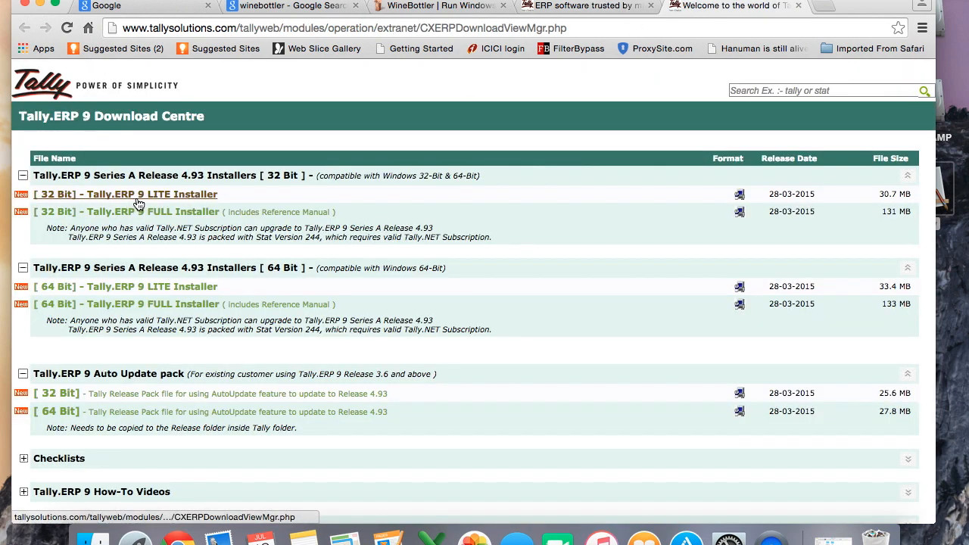
left_click(163, 195)
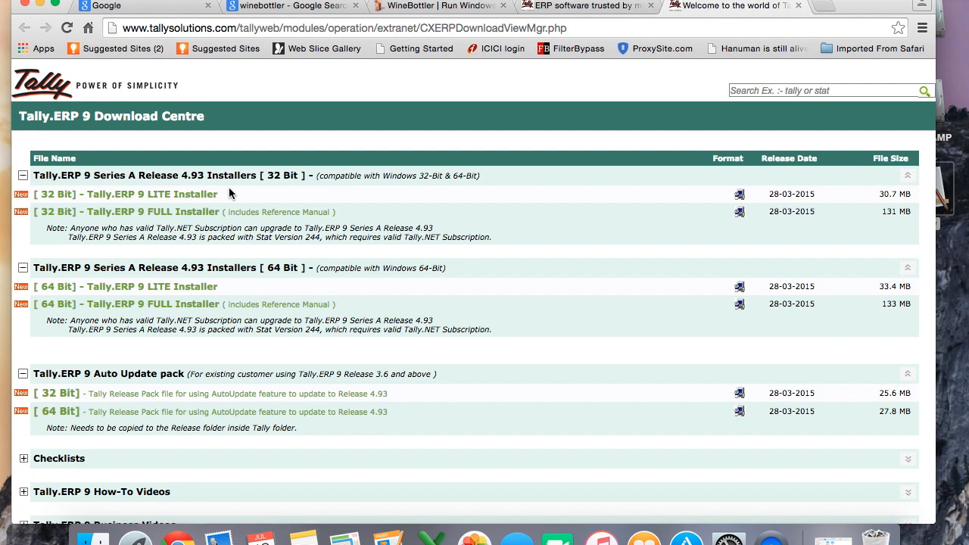
left_click(42, 7)
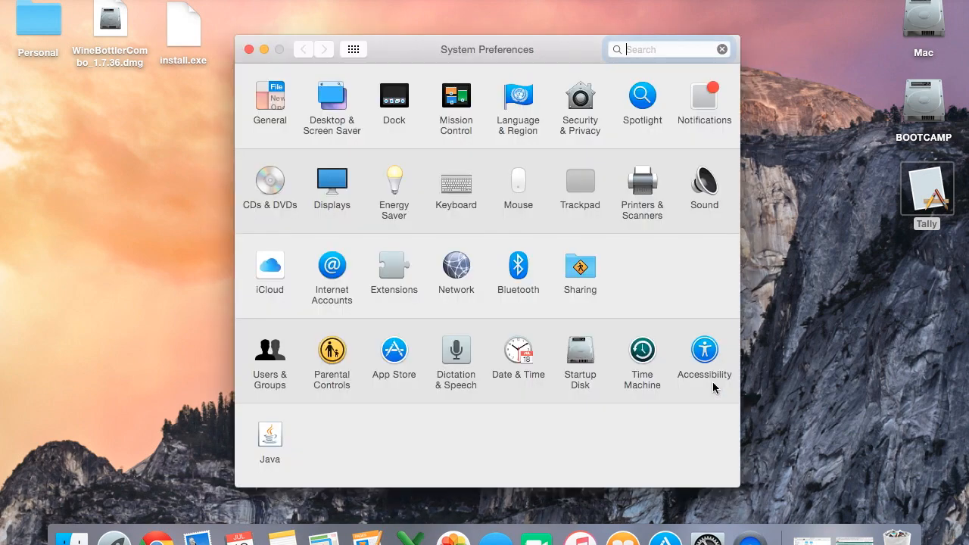
Step: Unlock the Security & Privacy preferences with the account password to check the allowed app download sources, relock them and close System Preferences
left_click(587, 100)
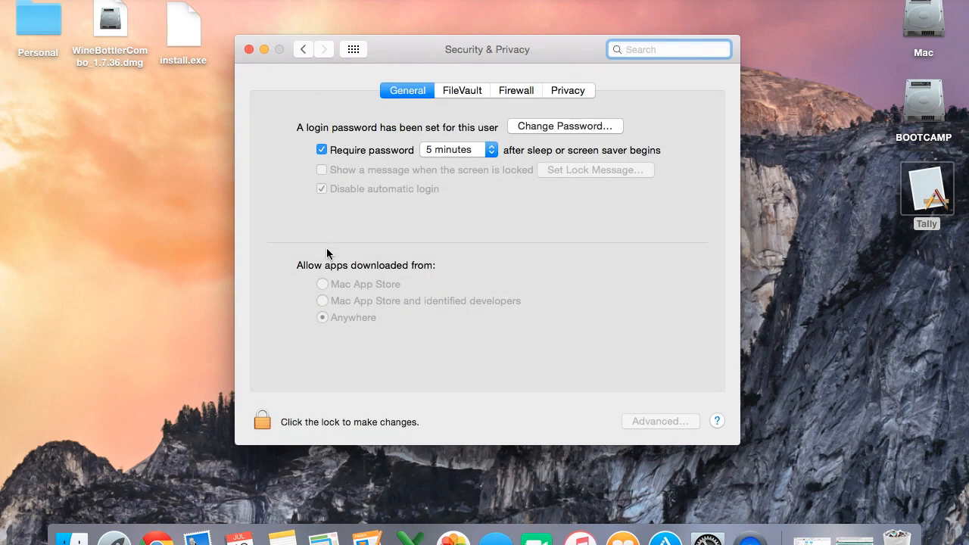
left_click(261, 422)
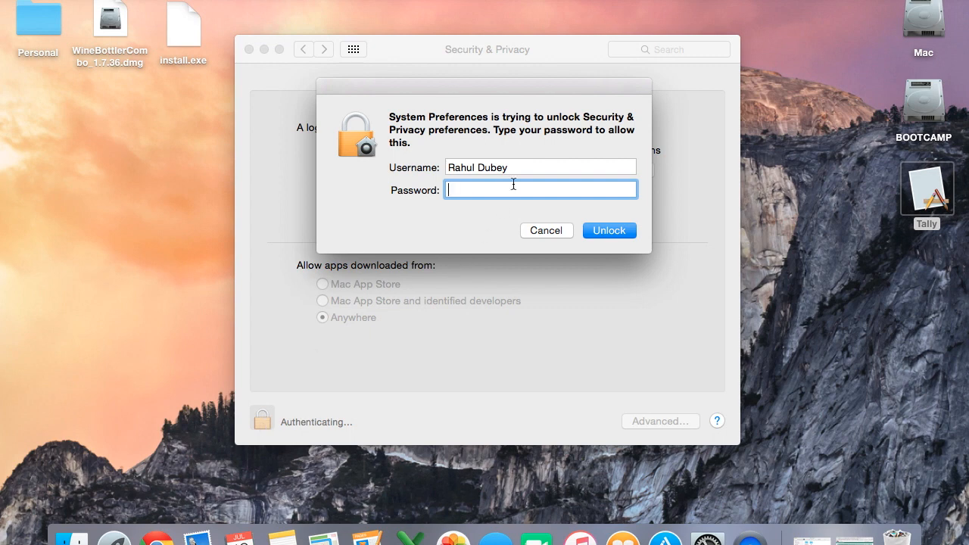
type("•••••")
key("Return")
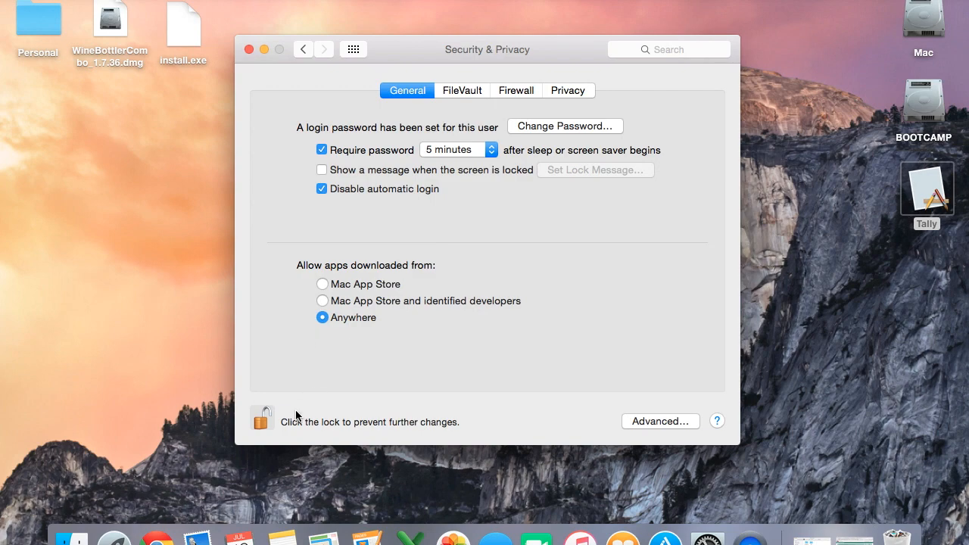
left_click(260, 423)
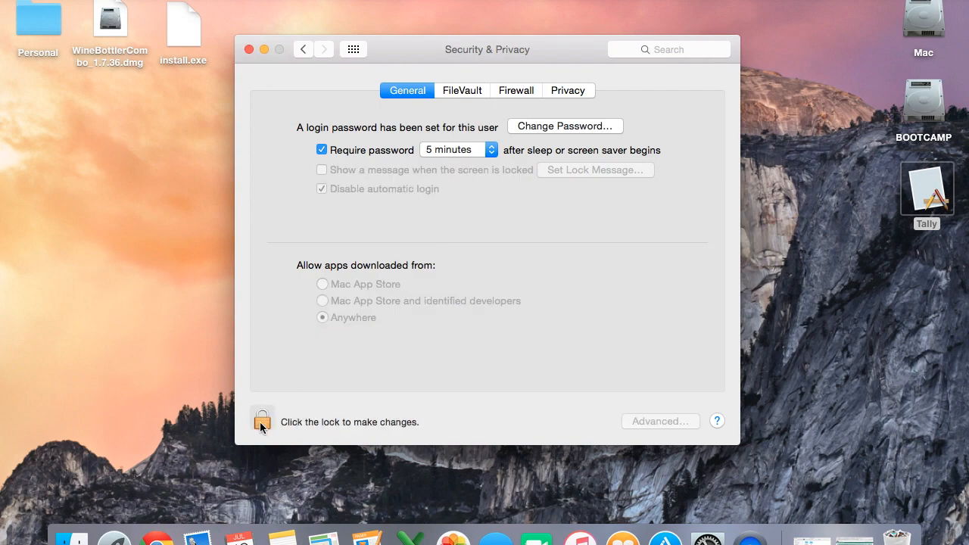
left_click(249, 49)
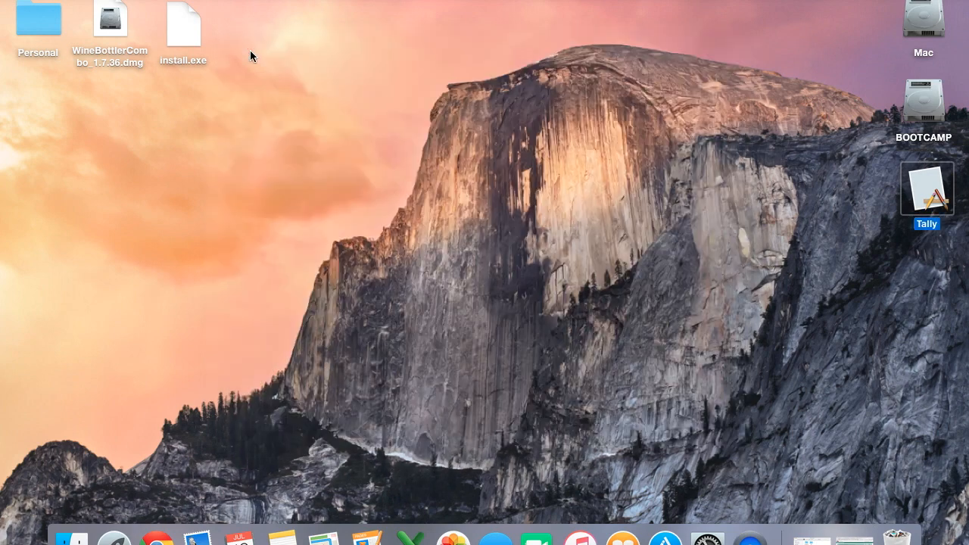
Step: Open the WineBottlerCombo_1.7.36.dmg disk image and pick out the Wine and WineBottler apps in its window
left_click(115, 22)
double_click(116, 22)
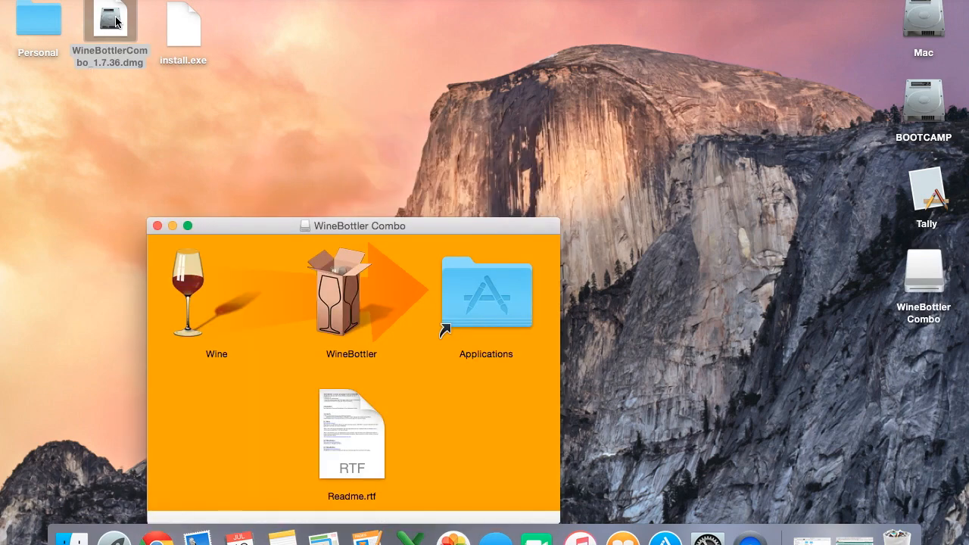
left_click(191, 285)
left_click_drag(190, 284, 219, 297)
mouse_move(337, 308)
left_mouse_down()
mouse_move(487, 292)
mouse_move(349, 296)
left_mouse_up()
Step: Check Launchpad for the Wine and WineBottler apps, minimize Chrome and eject the WineBottler Combo disk image
left_click(158, 539)
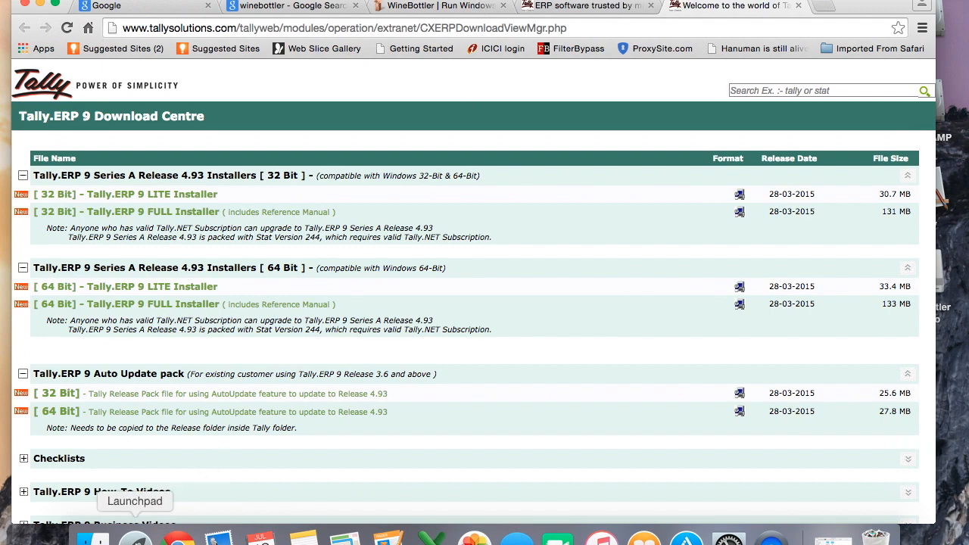
left_click(135, 537)
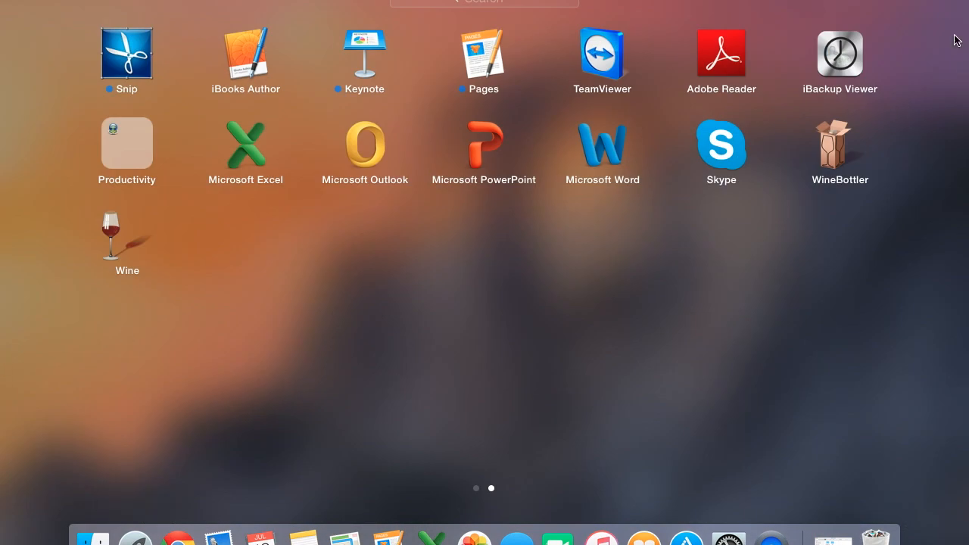
left_click(875, 324)
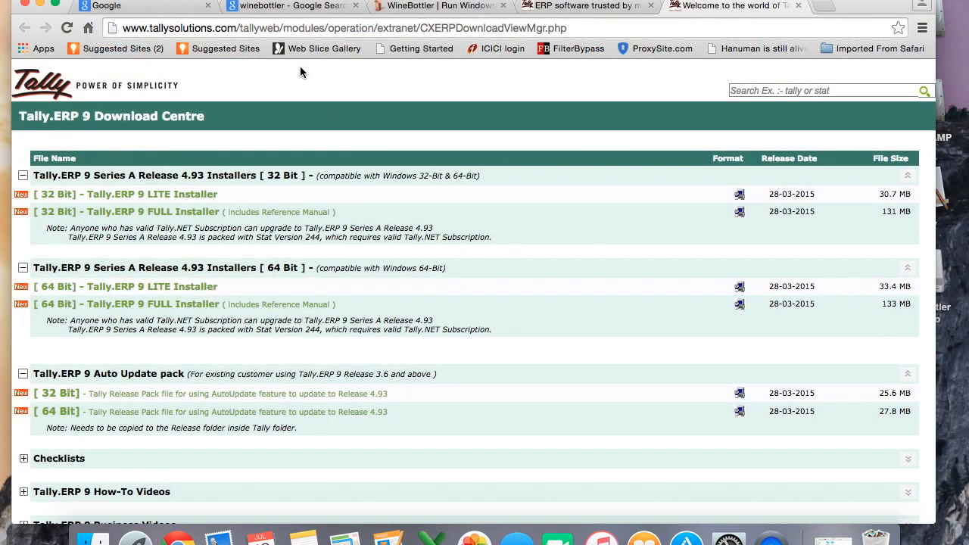
left_click(39, 6)
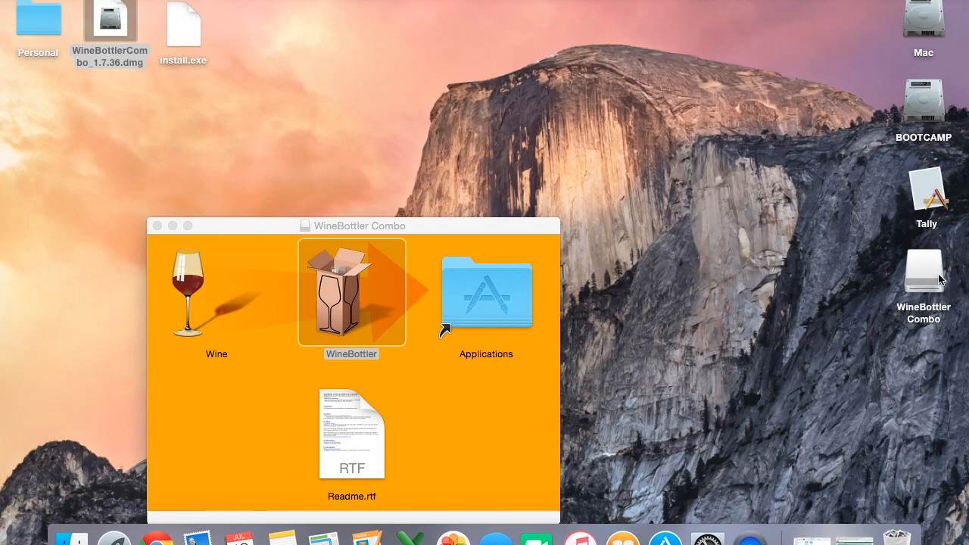
left_click_drag(923, 272, 912, 539)
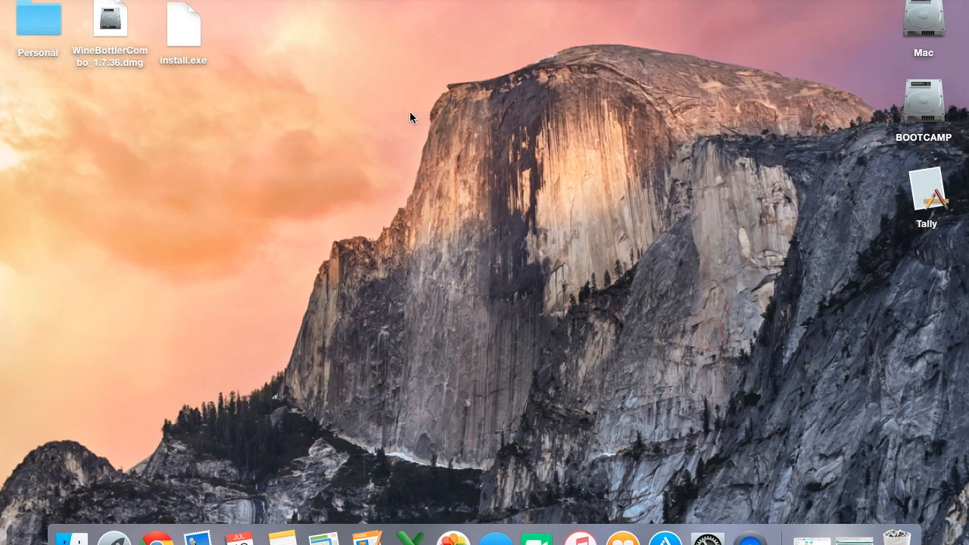
Step: Open install.exe with Wine to view the options for running it, and abort the launch
left_click(185, 31)
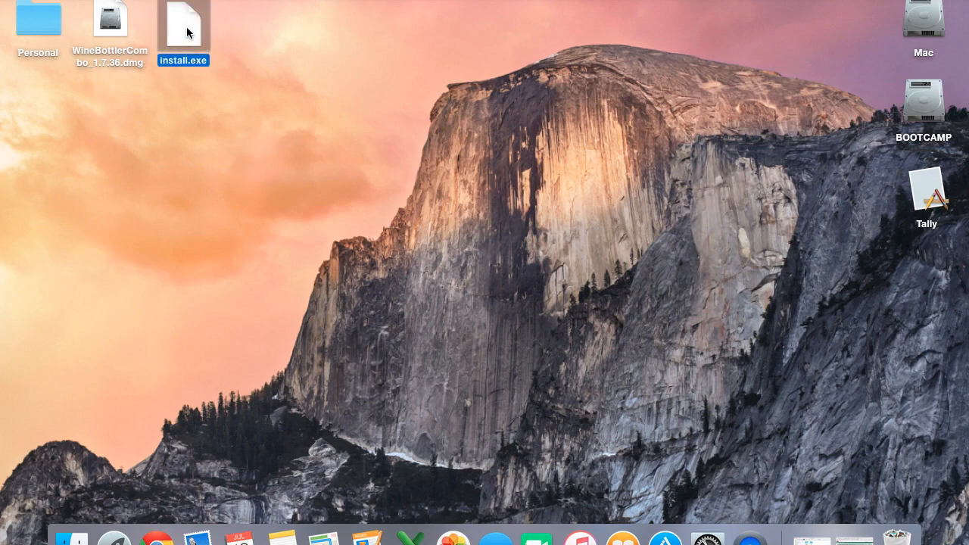
double_click(186, 32)
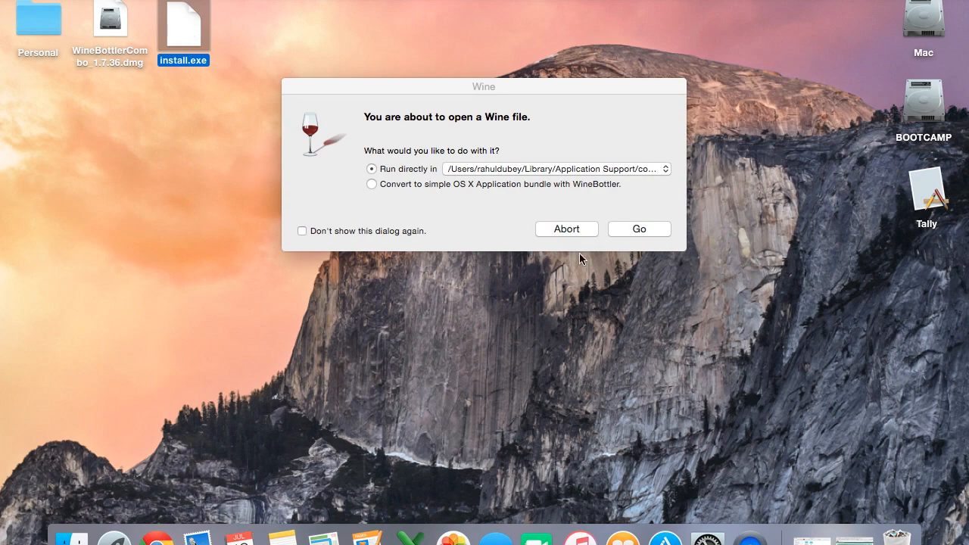
left_click(566, 229)
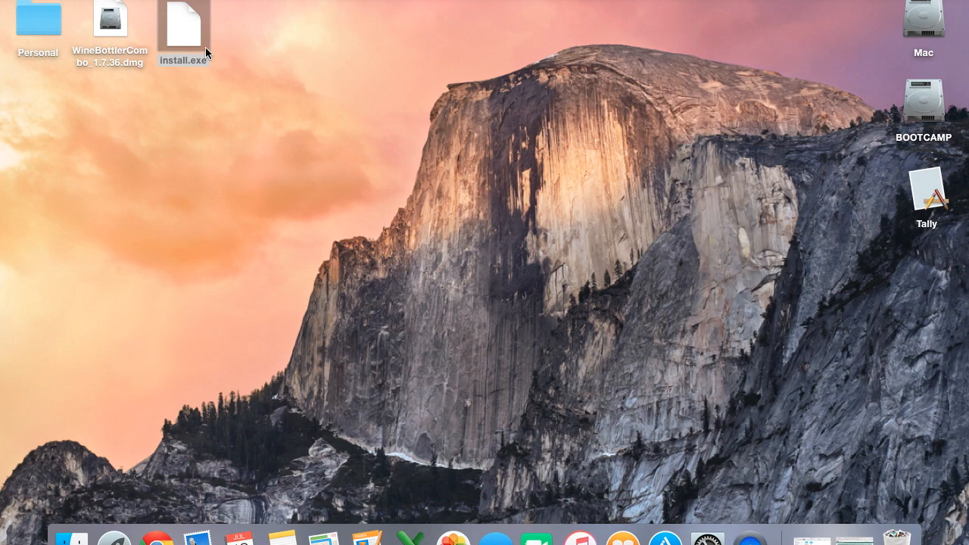
Step: Create a new folder on the desktop and open its name for editing
right_click(613, 125)
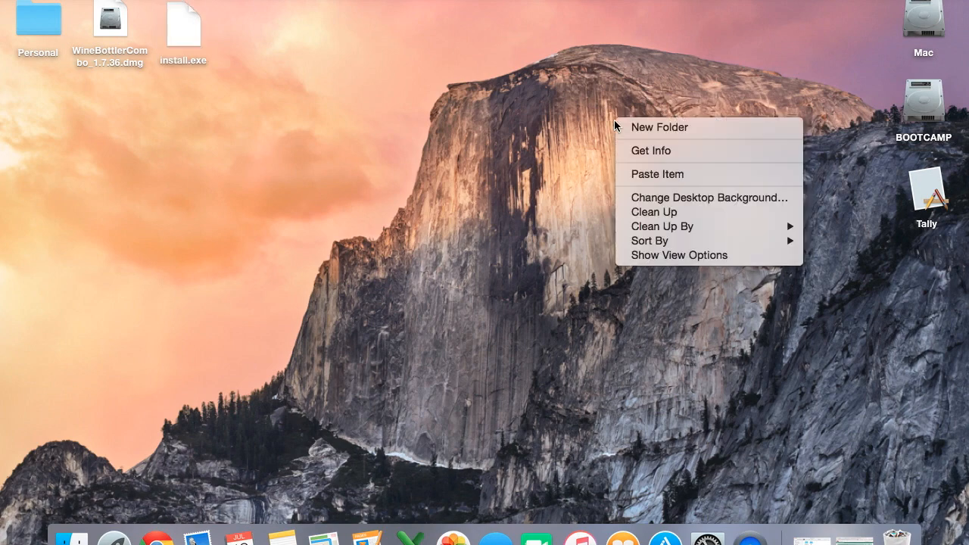
left_click(711, 131)
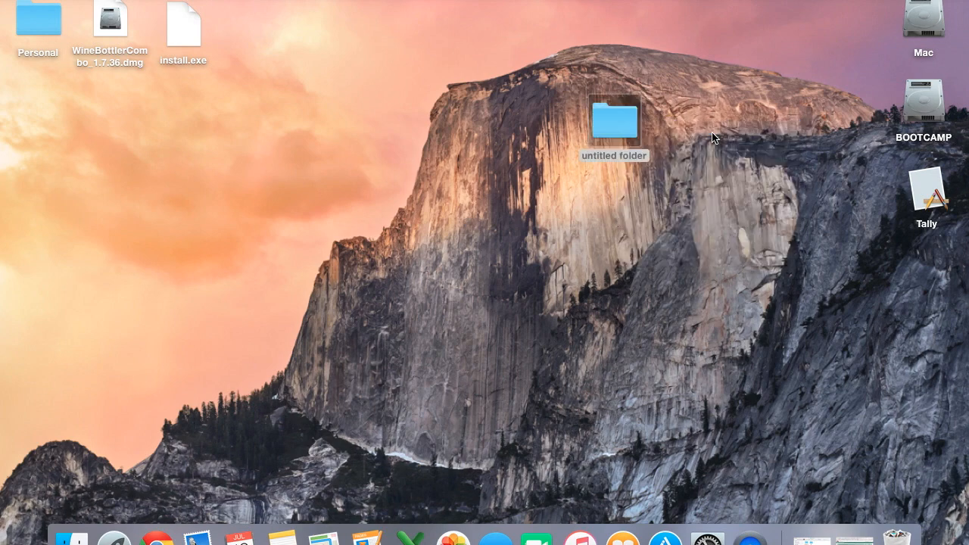
left_click(638, 158)
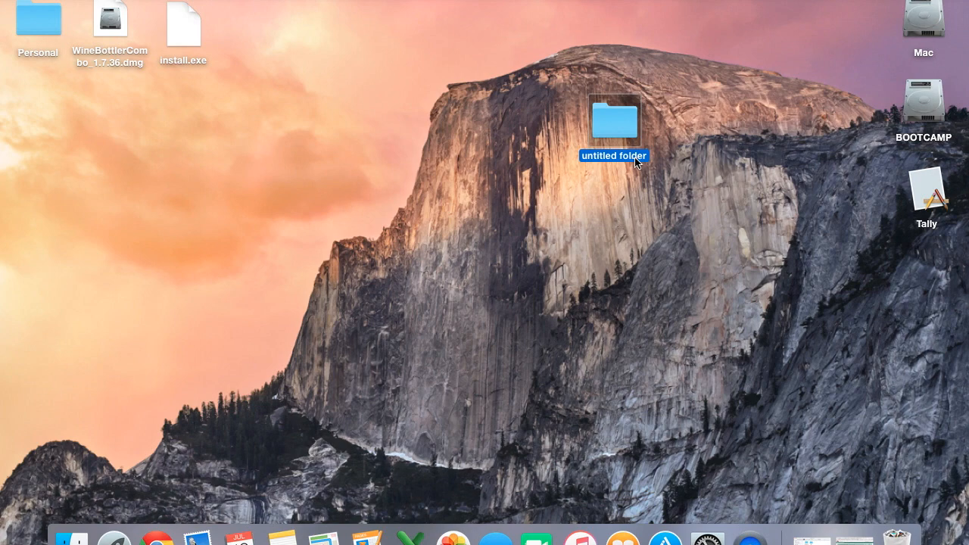
left_click(622, 157)
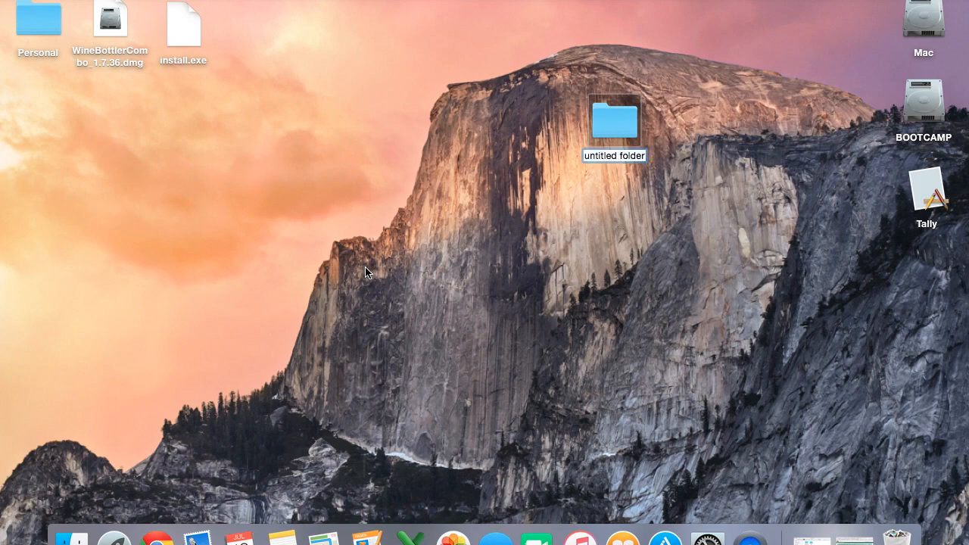
Step: Look inside the Tally folder in Documents with Finder, return to Documents and minimize the Finder window
left_click(78, 534)
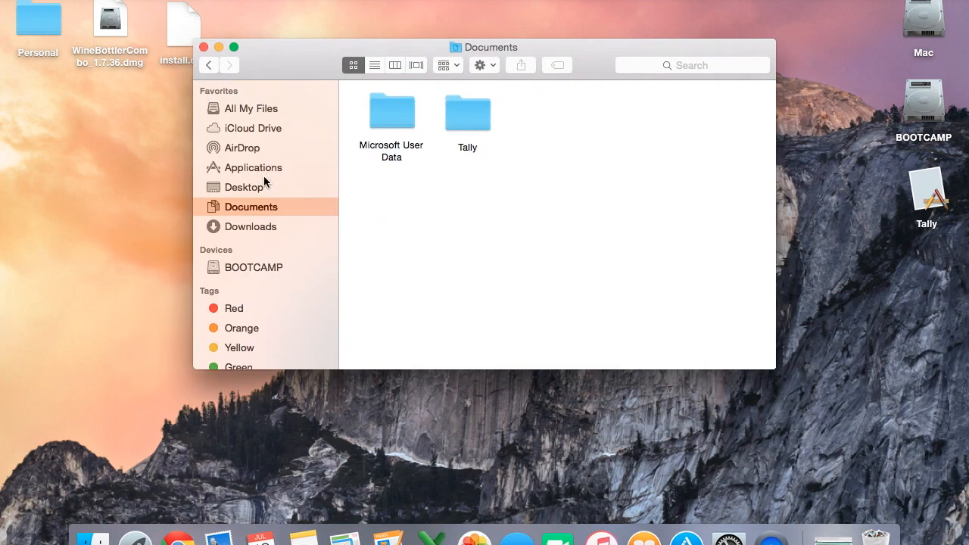
double_click(470, 121)
left_click(210, 66)
left_click(218, 47)
key("super+shift+n")
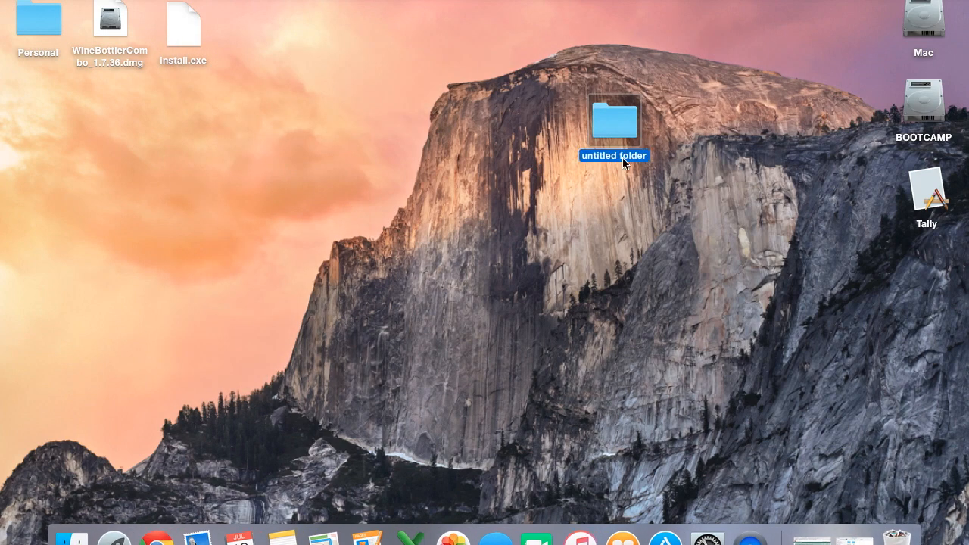
Step: Rename the untitled desktop folder to "tally for youtube", open it to check its contents and close its window
double_click(622, 158)
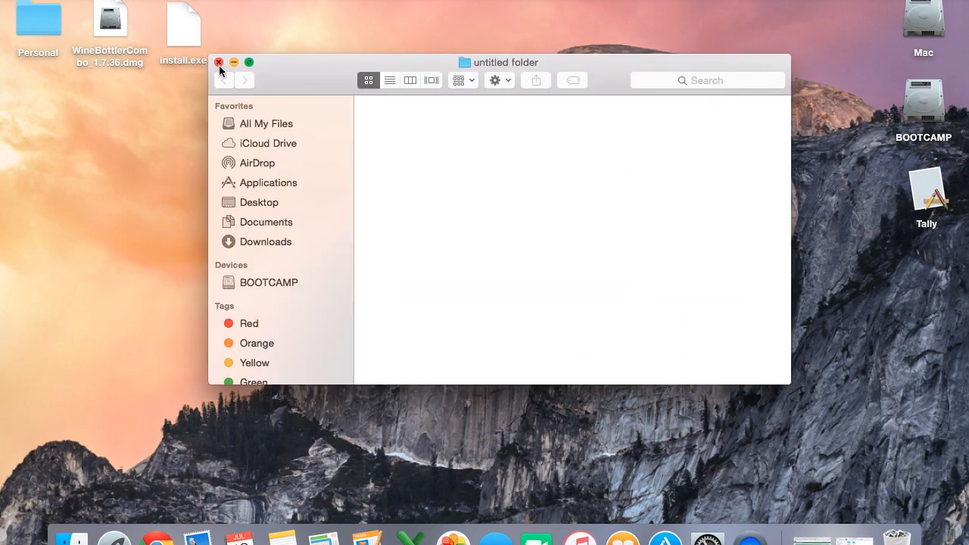
left_click(218, 62)
left_click(625, 156)
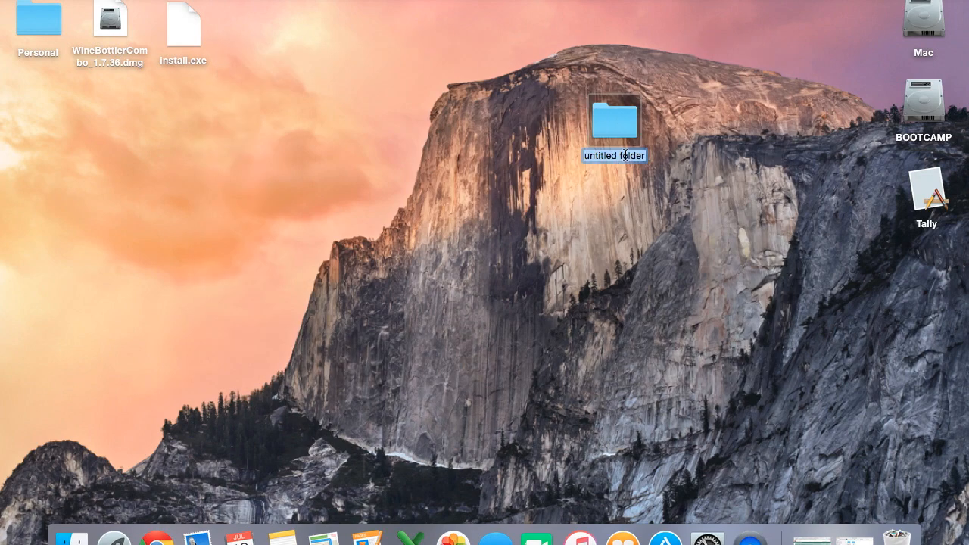
key("BackSpace")
type("tally")
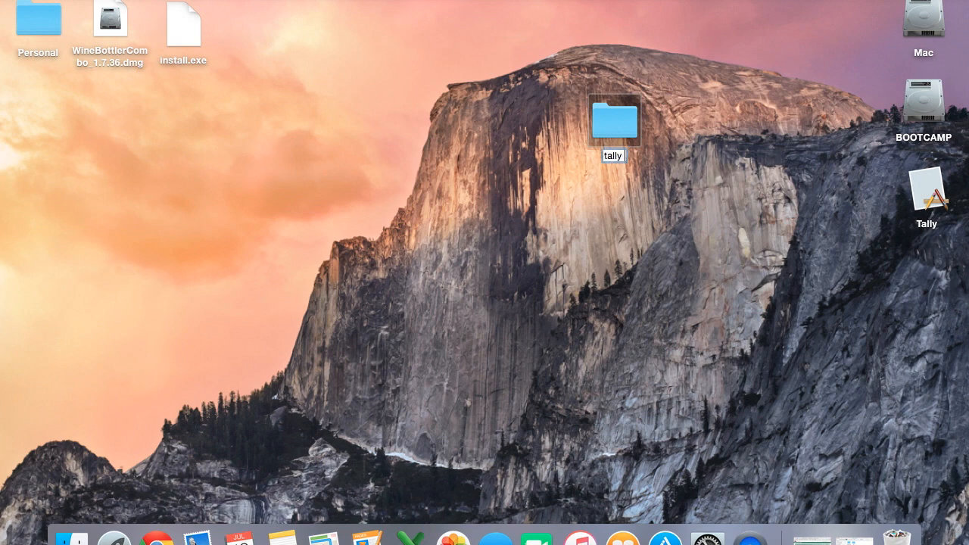
type(" for you")
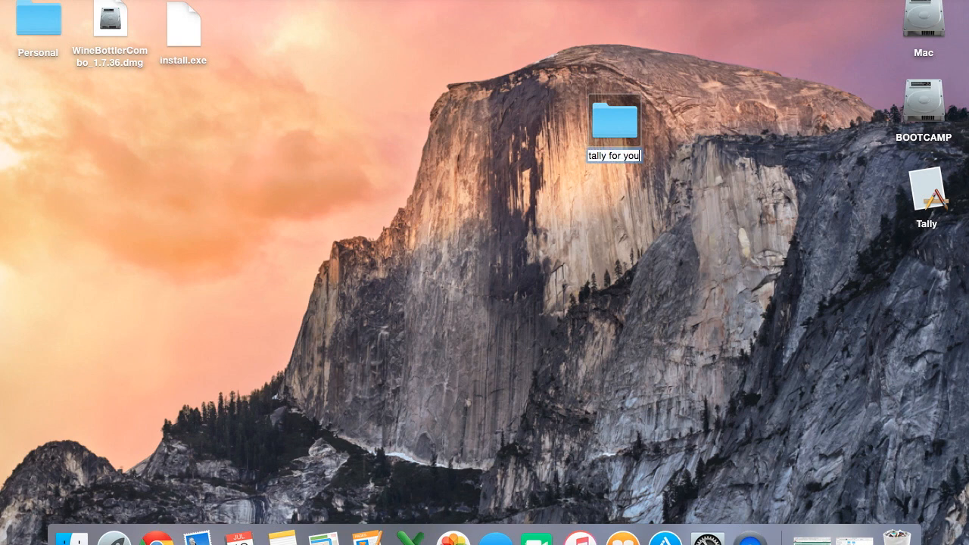
type("tube")
key("Return")
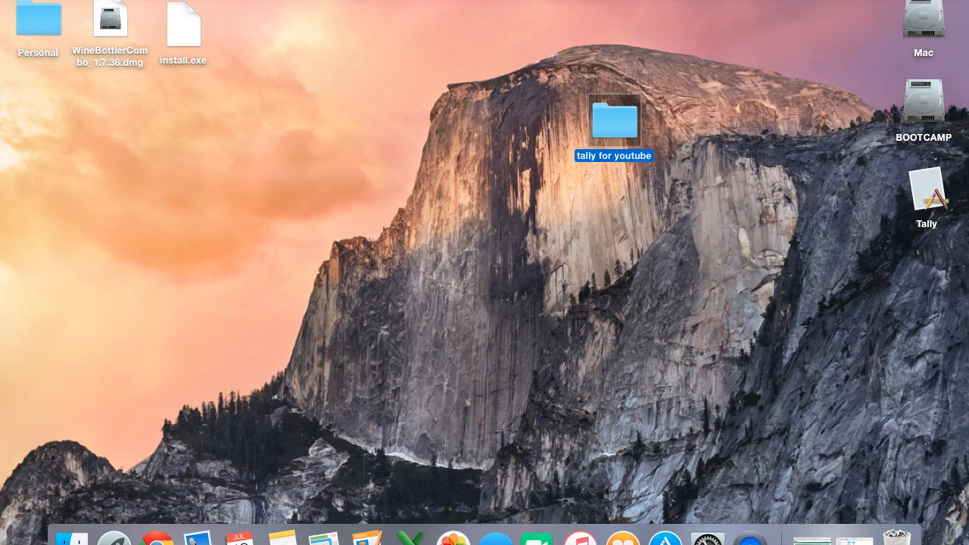
double_click(614, 125)
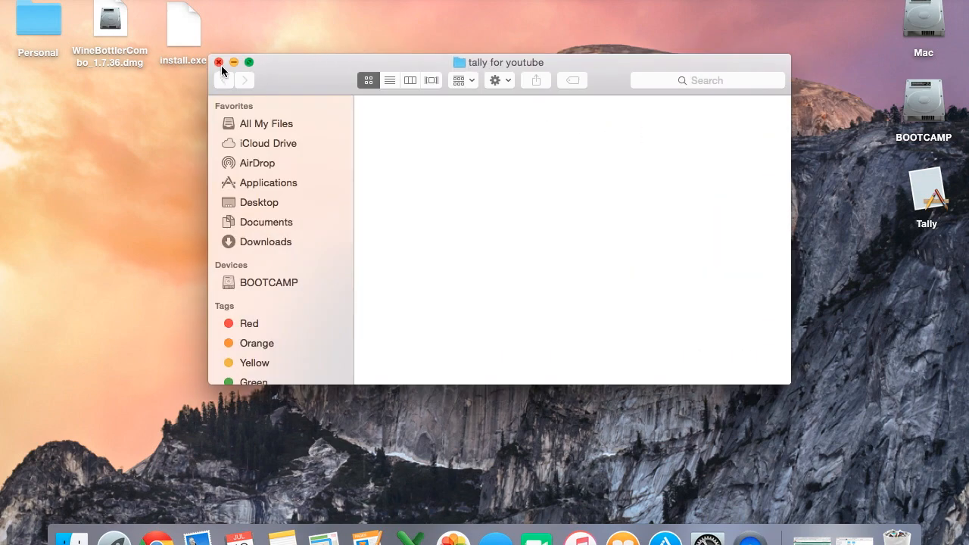
left_click(219, 62)
Step: Open install.exe with Wine and choose to convert it to a simple OS X Application bundle with WineBottler
double_click(196, 41)
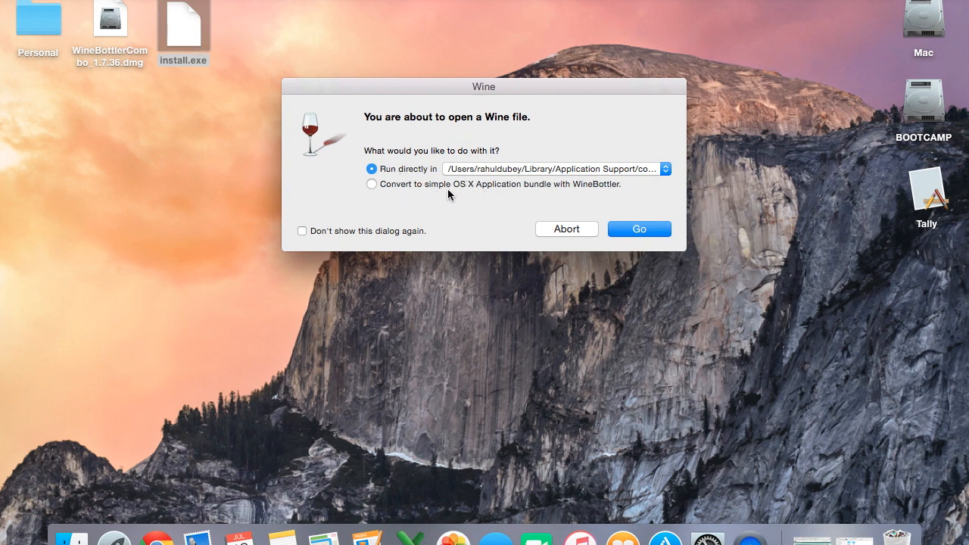
left_click(470, 184)
left_click(644, 235)
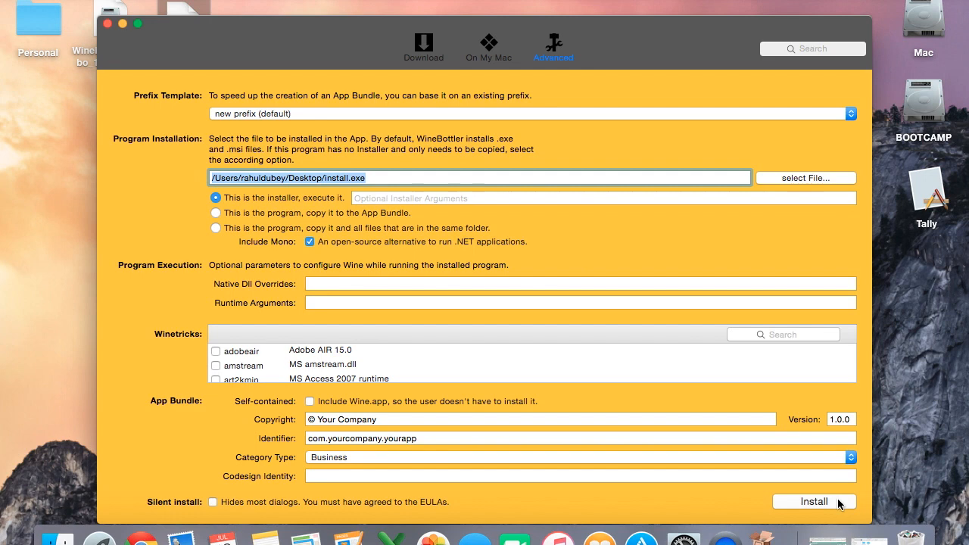
Step: Start the WineBottler installation with its default settings and save the app bundle on the Desktop as "Tally For youtube"
left_click(839, 503)
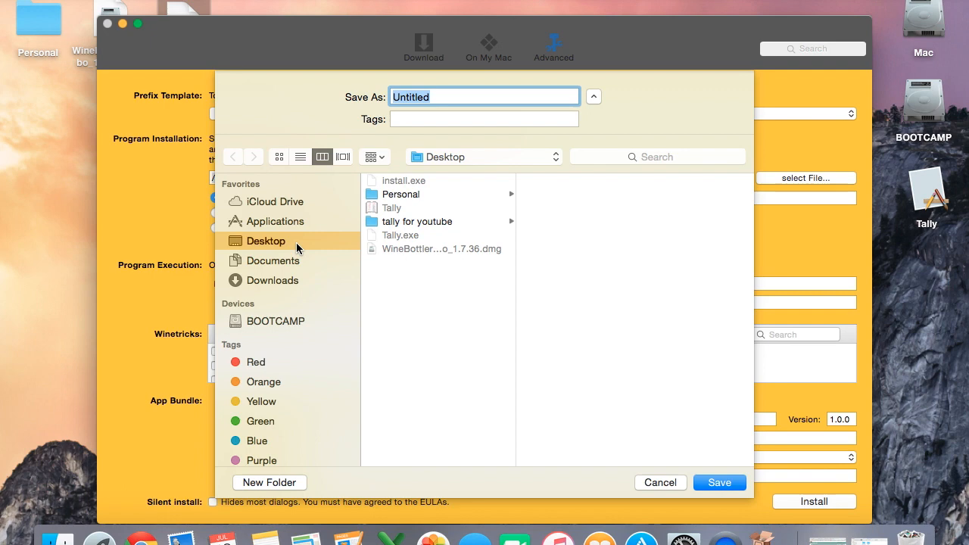
type("Tally")
type("For youtu")
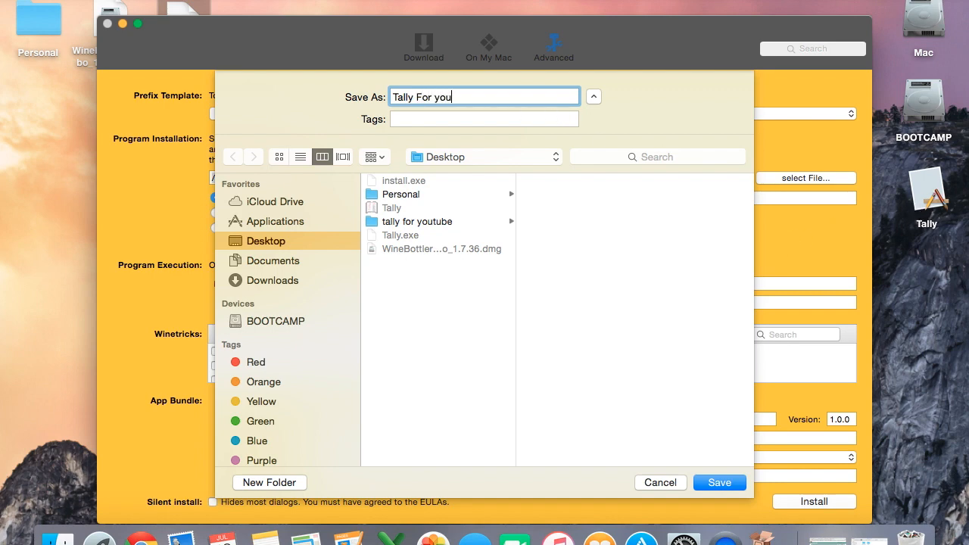
type("be")
left_click(720, 482)
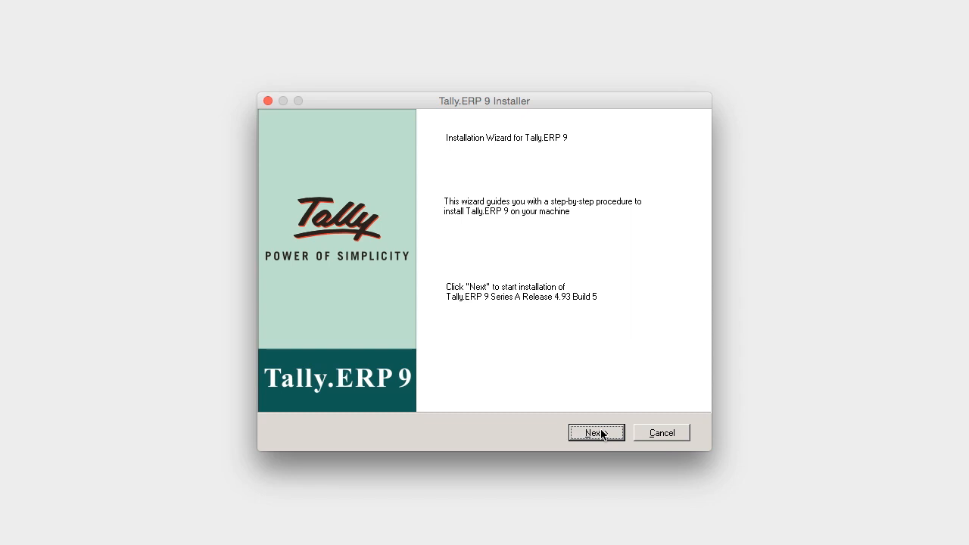
Step: Proceed with the Single User edition and set the application directory to the "tally for youtube" folder on the Z: drive's user Desktop
left_click(597, 433)
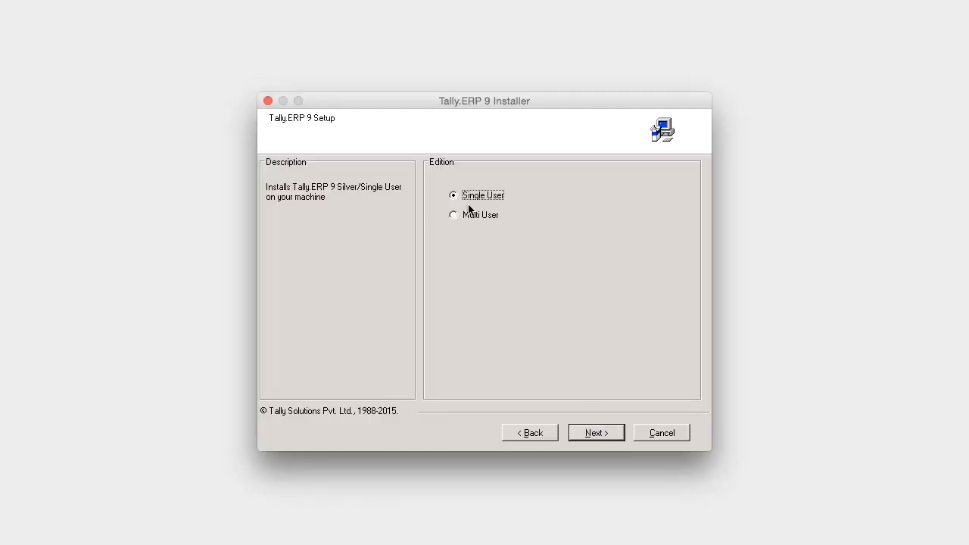
left_click(597, 433)
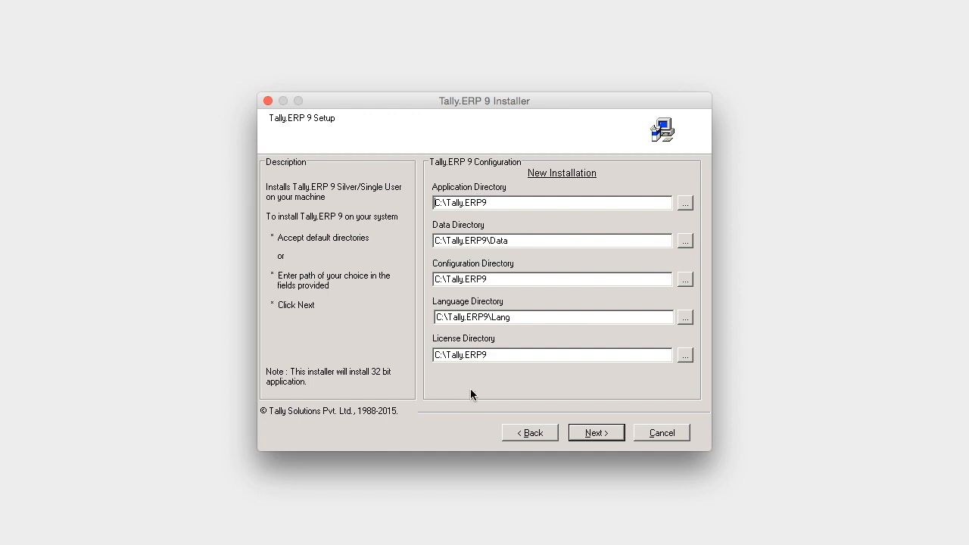
left_click(684, 203)
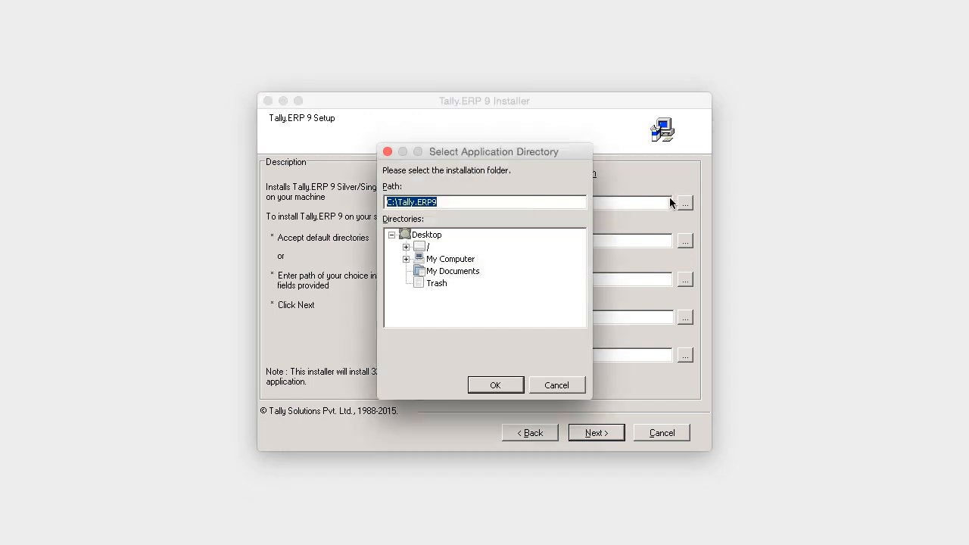
left_click(406, 259)
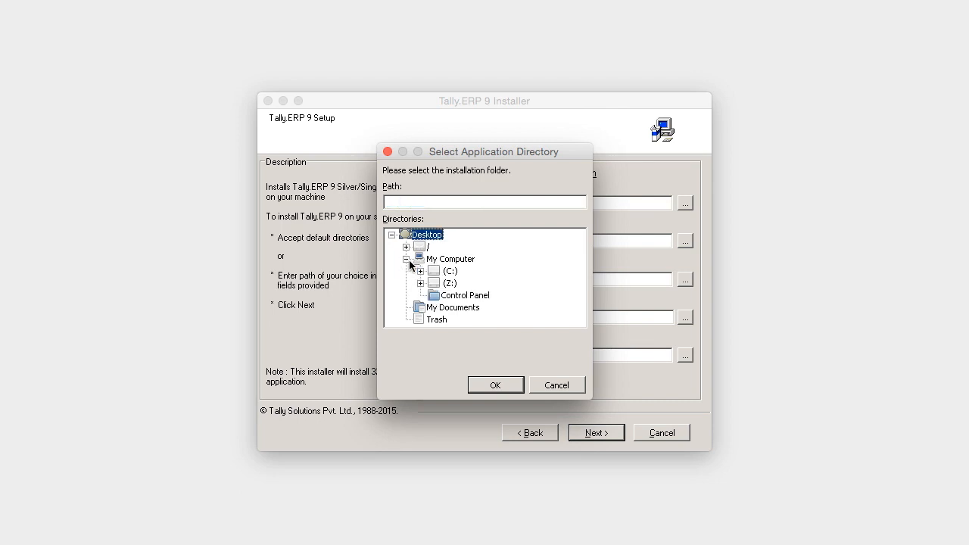
left_click(420, 282)
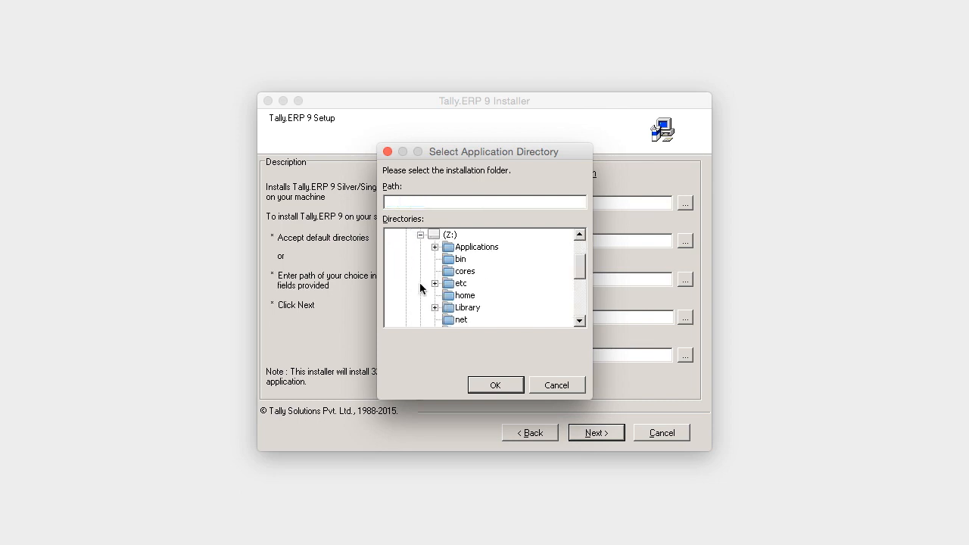
left_click(580, 320)
left_click(580, 321)
left_click(581, 321)
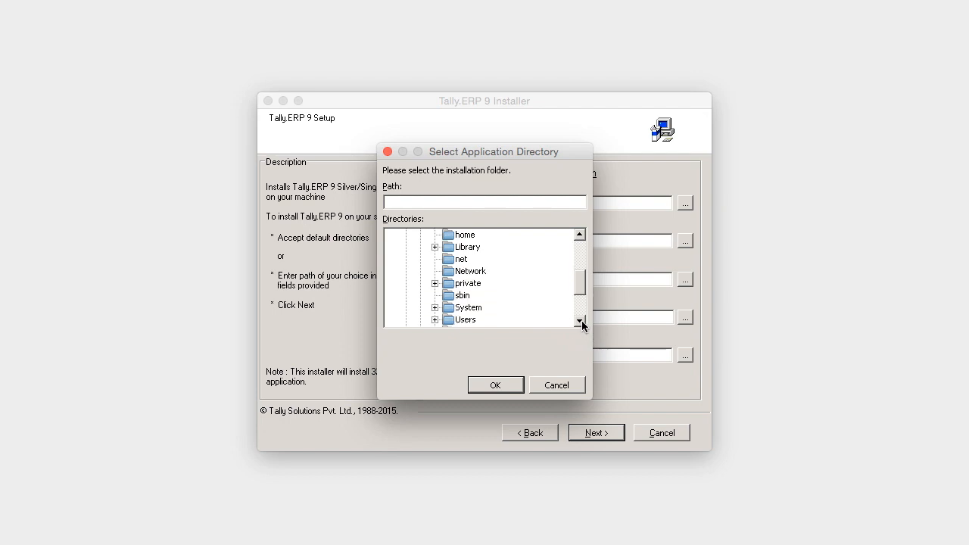
left_click(581, 321)
left_click(581, 321)
left_click(580, 321)
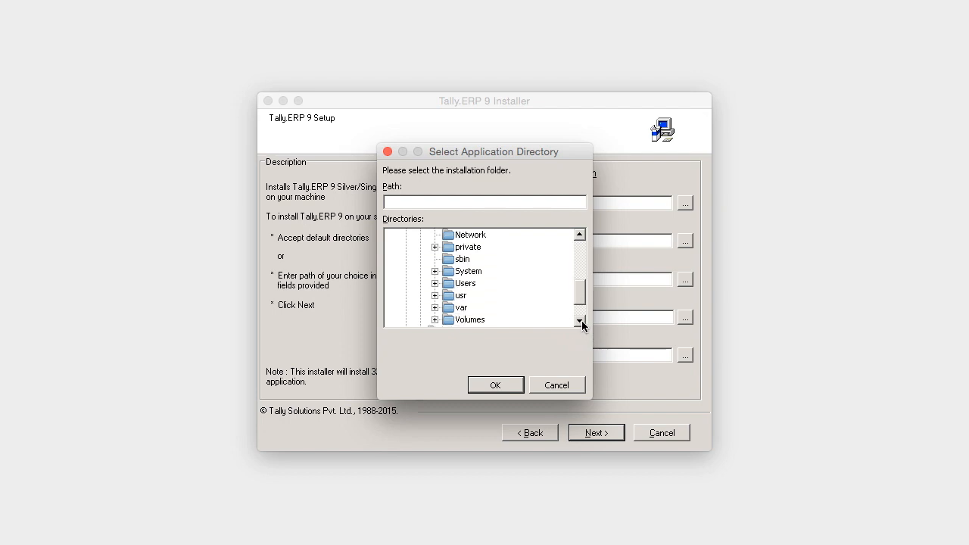
left_click(435, 284)
left_click(449, 307)
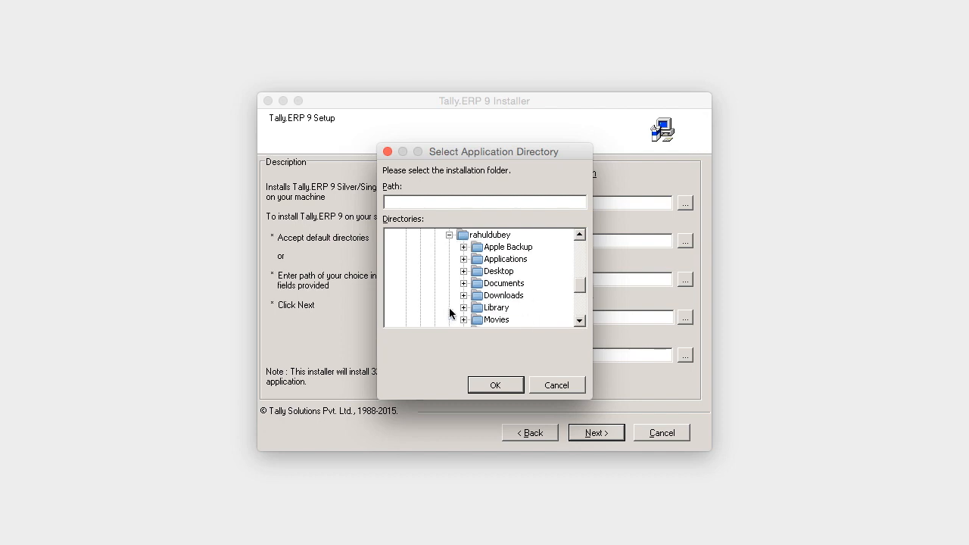
left_click(463, 271)
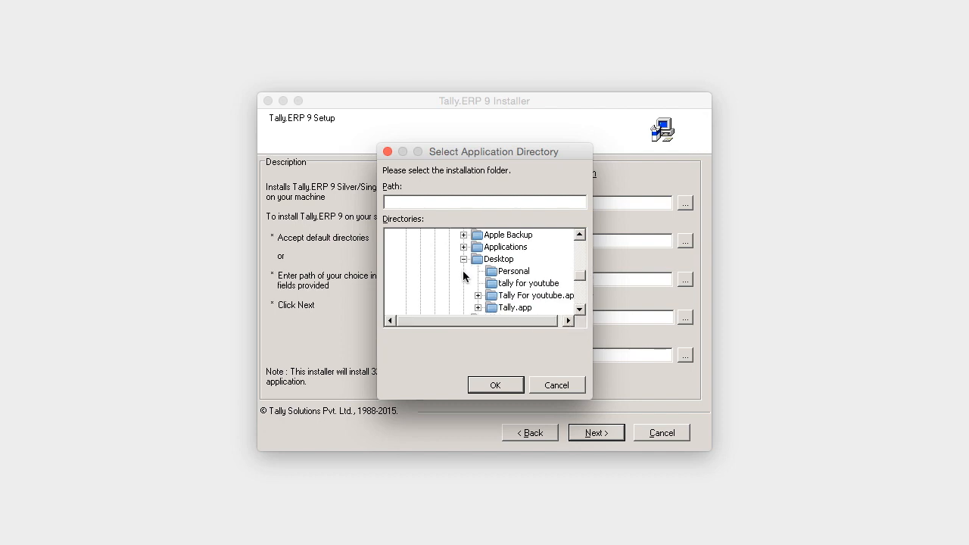
left_click(549, 283)
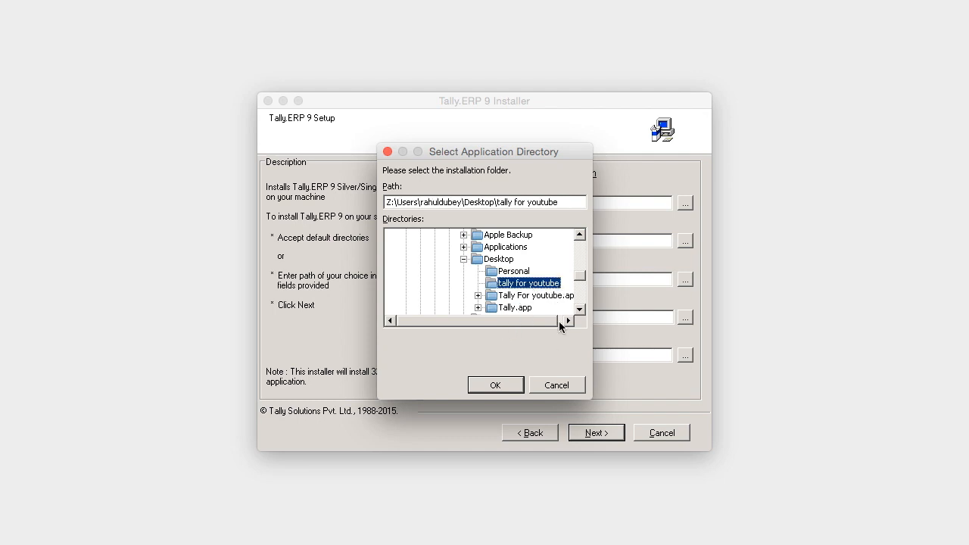
left_click(504, 388)
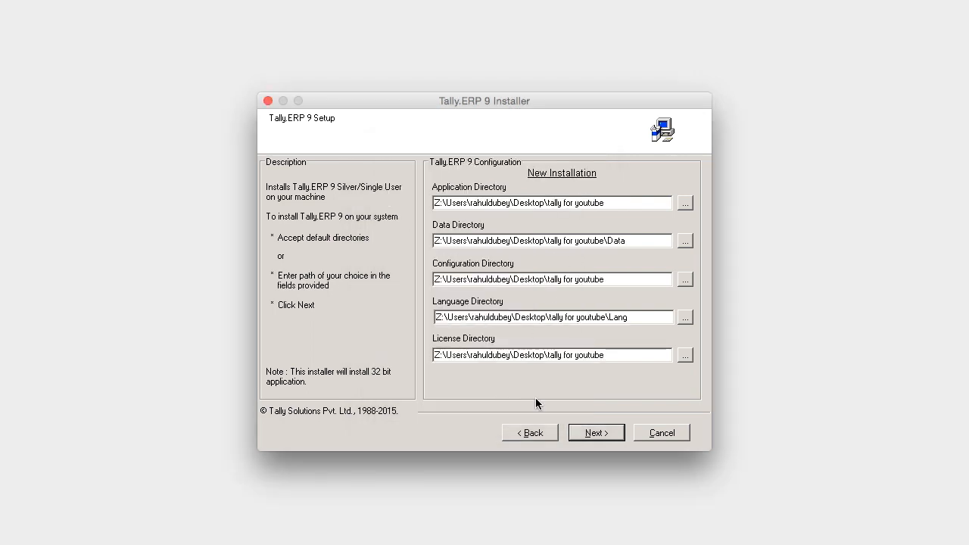
Step: Install Tally.ERP 9 into the chosen directories, turn off launching it at the end and finish the wizard
left_click(598, 433)
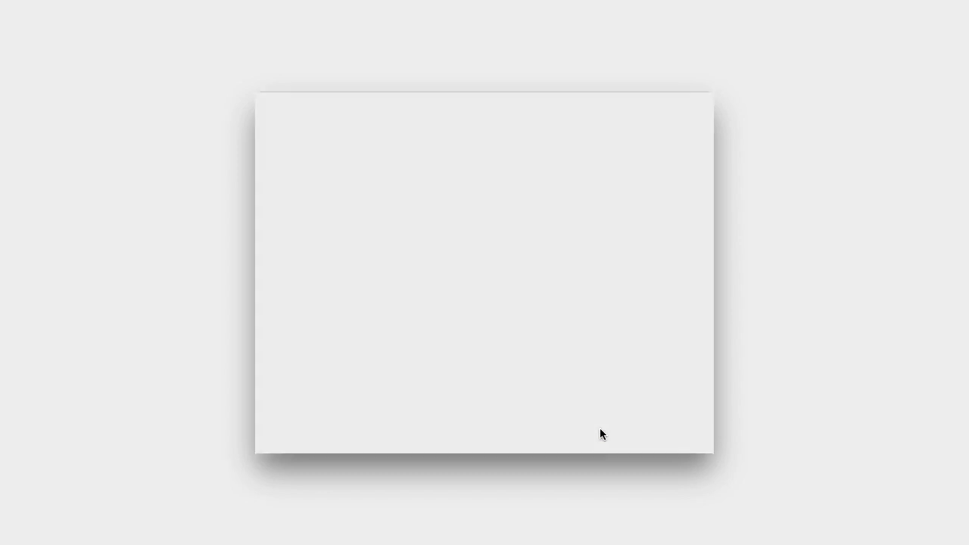
left_click(598, 433)
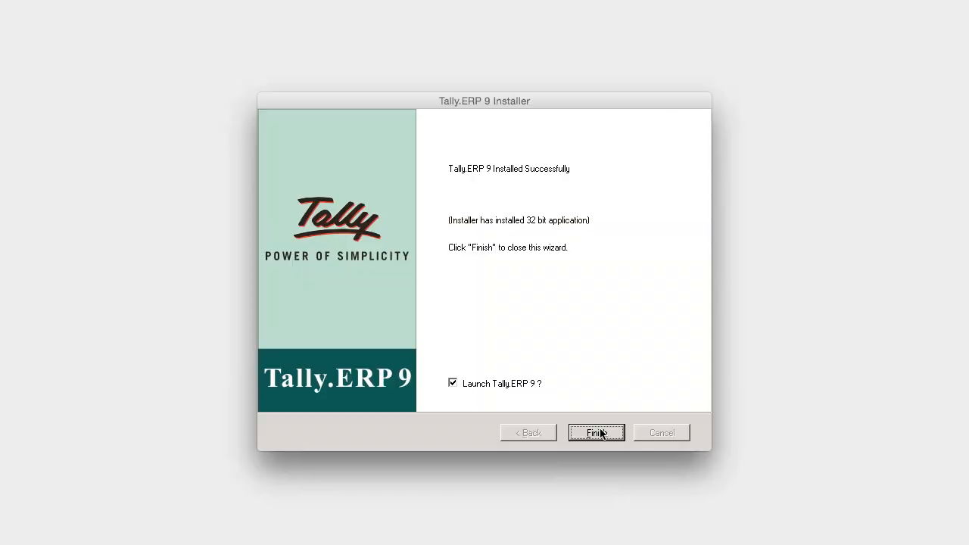
left_click(452, 384)
left_click(609, 434)
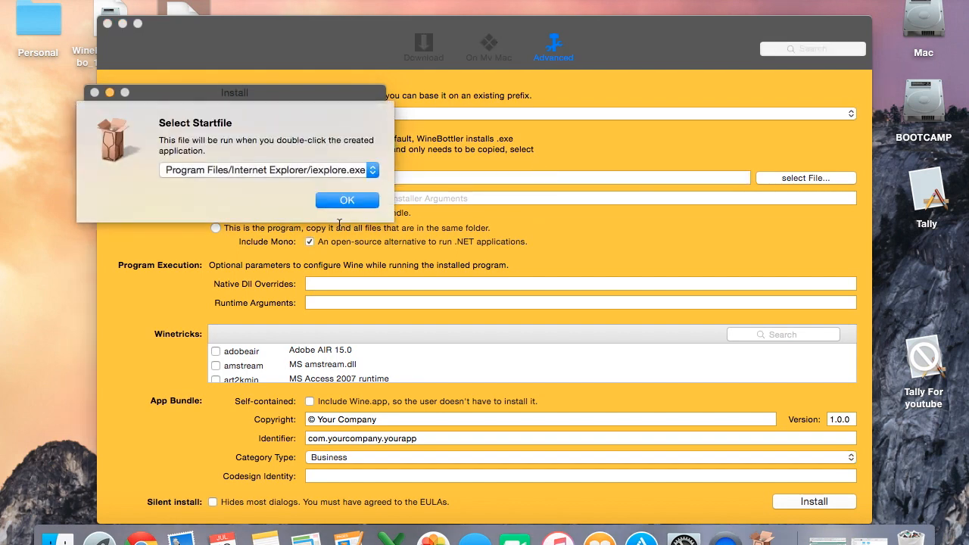
Step: Accept Program Files/Internet Explorer/iexplore.exe as the startfile, quit WineBottler and select the Tally For youtube app on the desktop
left_click(341, 203)
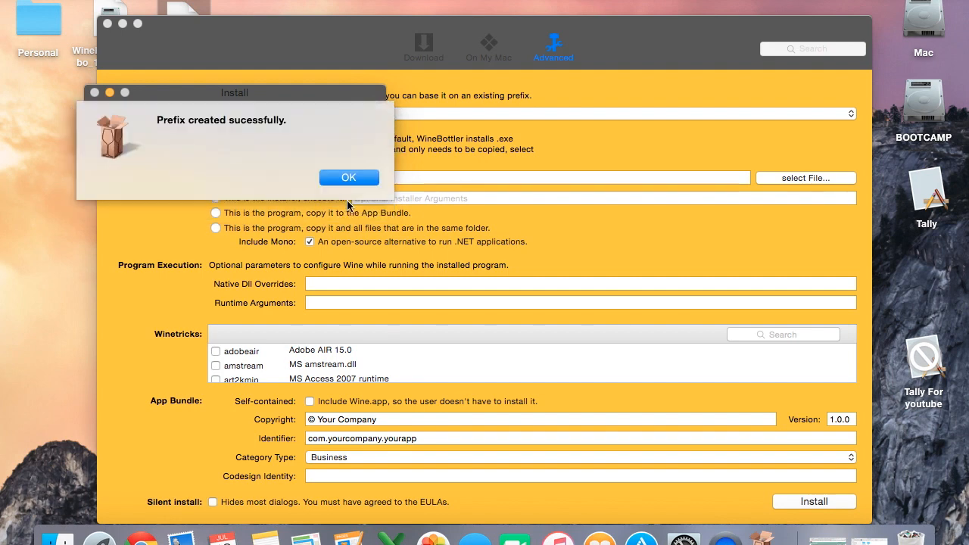
left_click(350, 177)
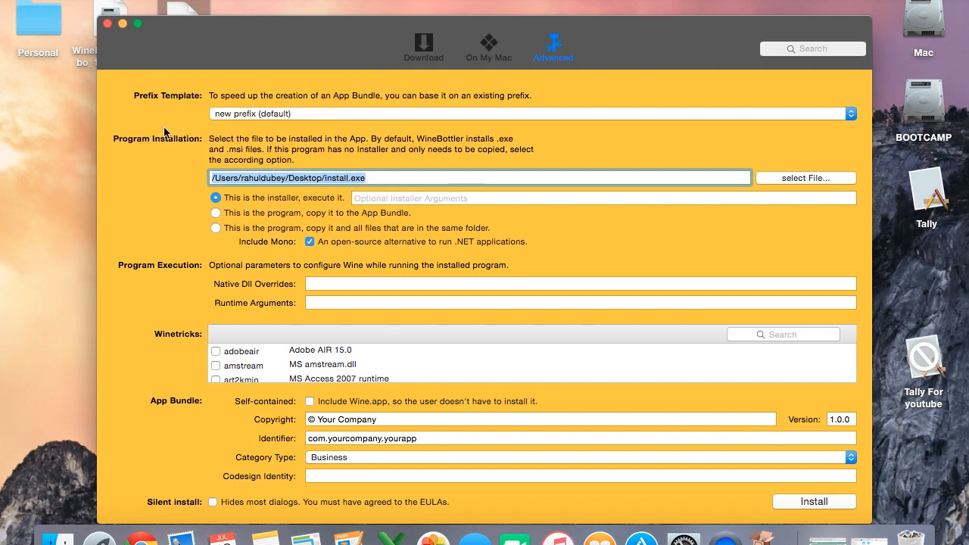
key("super+q")
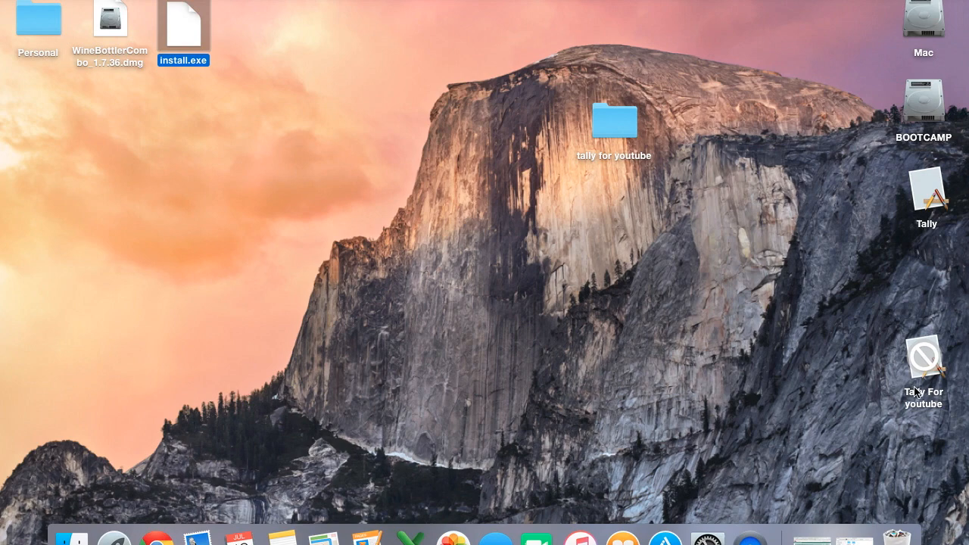
left_click(925, 359)
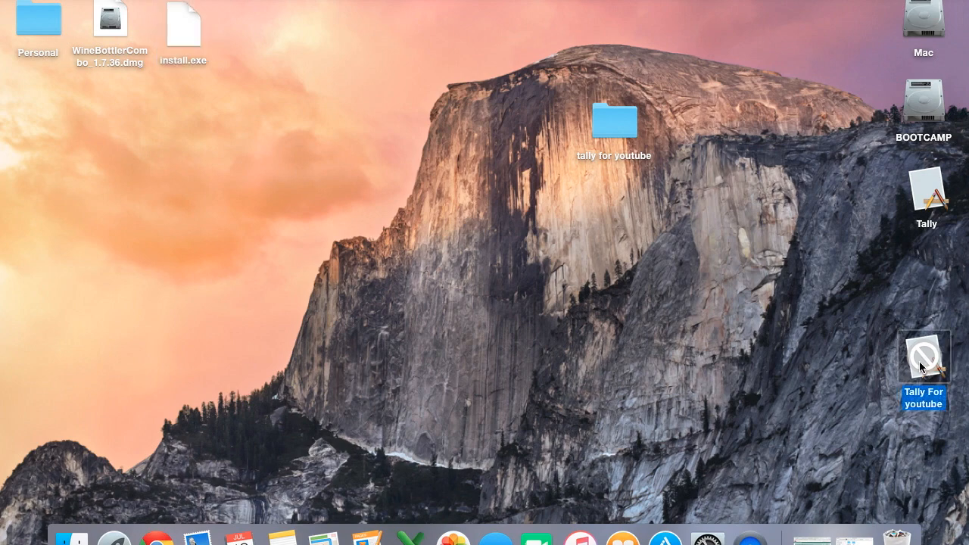
Step: Open the Tally For youtube app from the desktop, approve its first launch, and quit the browser window it starts
double_click(929, 363)
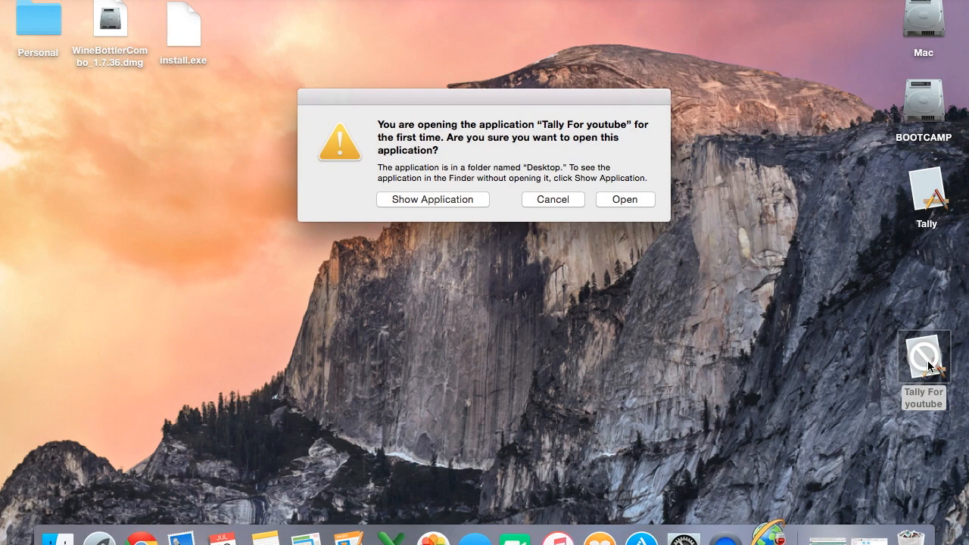
left_click(622, 201)
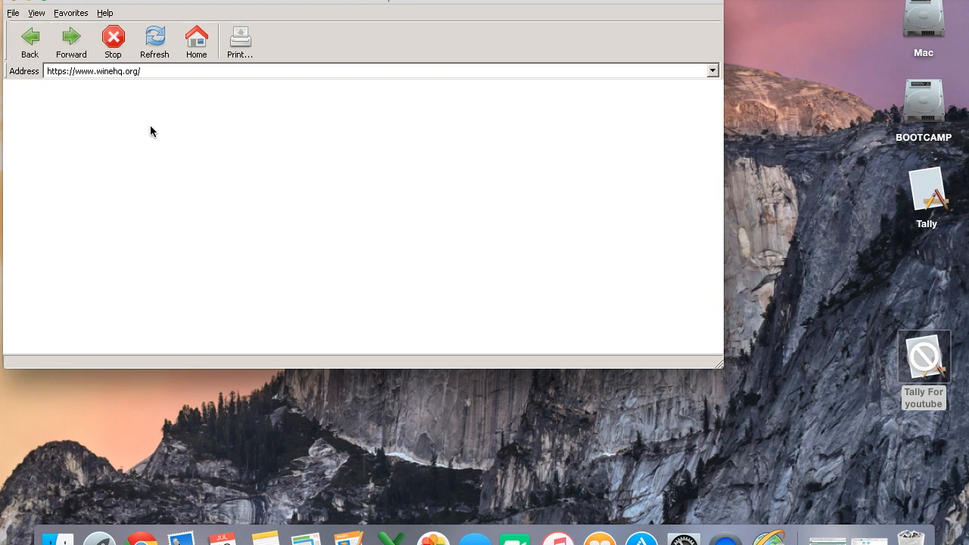
key("super+q")
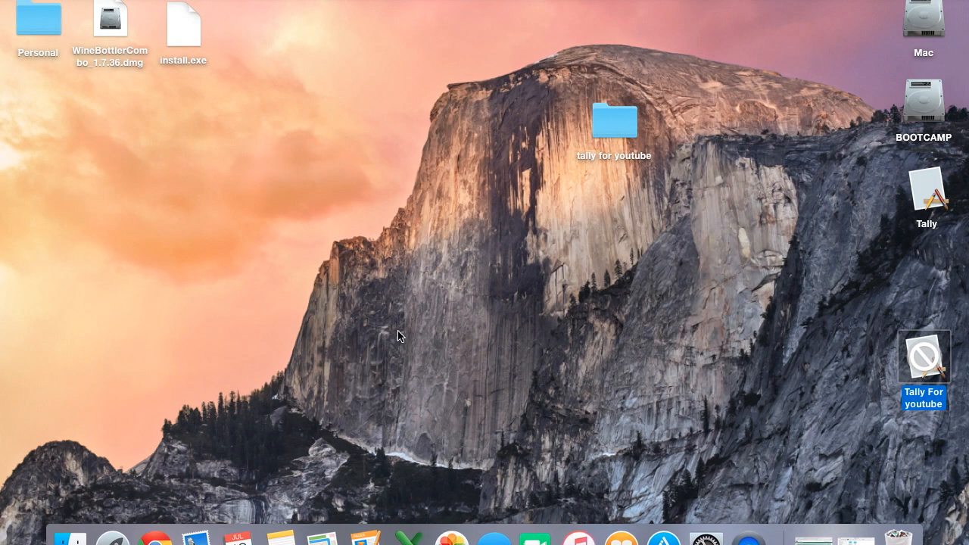
Step: Move the Tally For youtube app to the Trash with its leftovers cleaned by Dr. Cleaner, and open the "tally for youtube" folder
left_click_drag(925, 354, 901, 537)
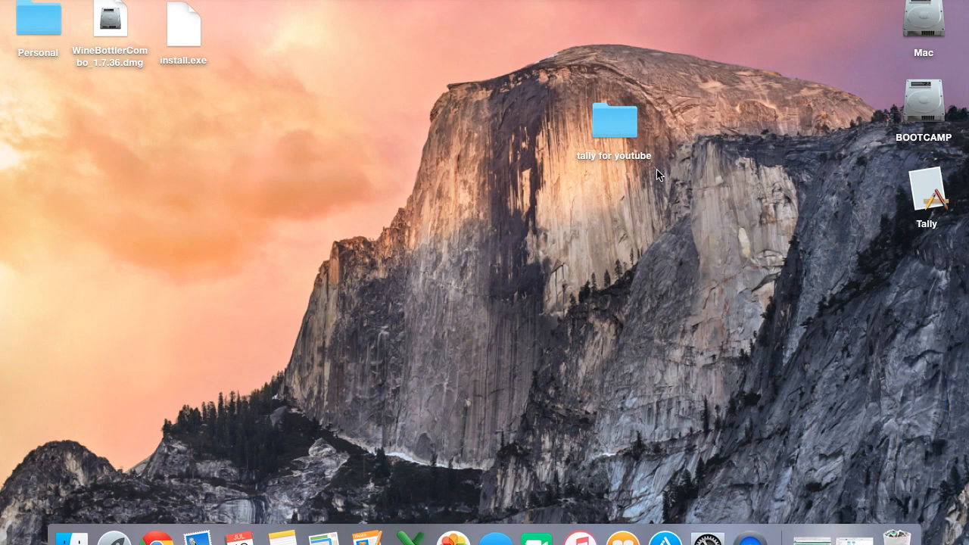
double_click(621, 129)
left_click(873, 119)
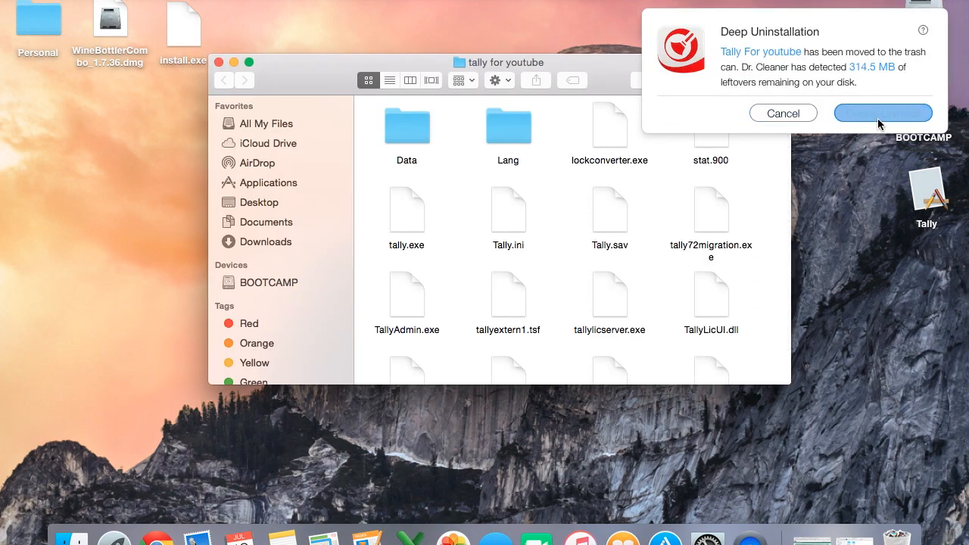
left_click(878, 119)
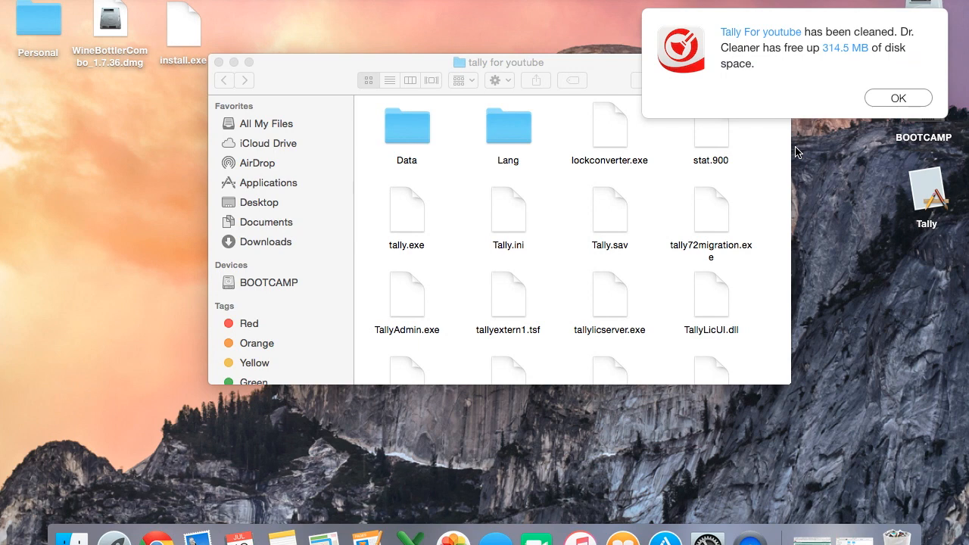
left_click(895, 101)
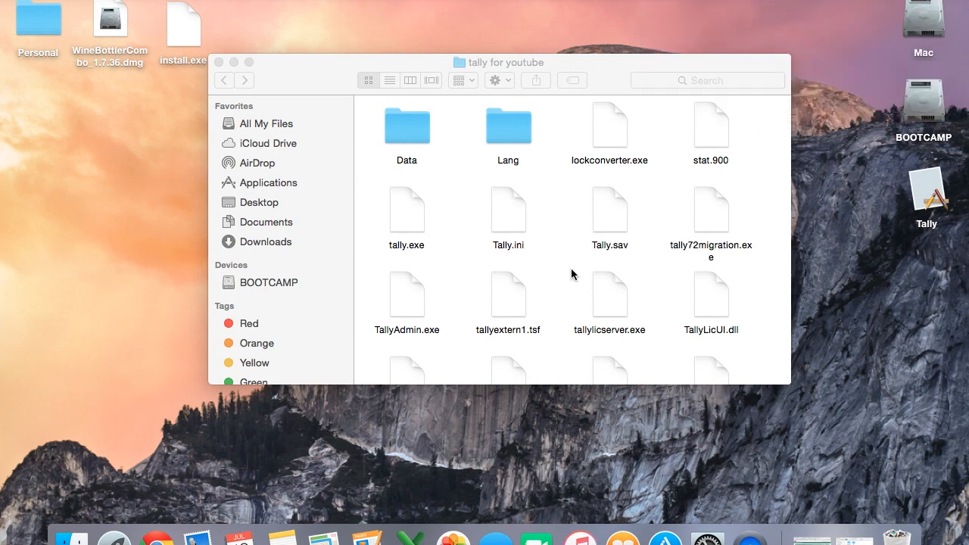
Step: Open tally.exe from the "tally for youtube" folder and choose to convert it to a simple OS X application bundle with WineBottler
scroll(571, 274, "down", 2)
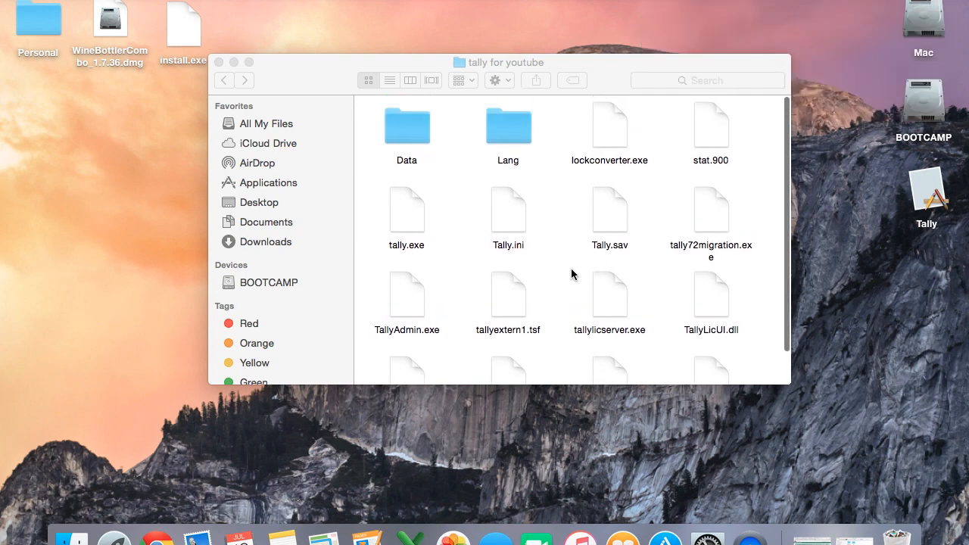
scroll(572, 274, "down", 2)
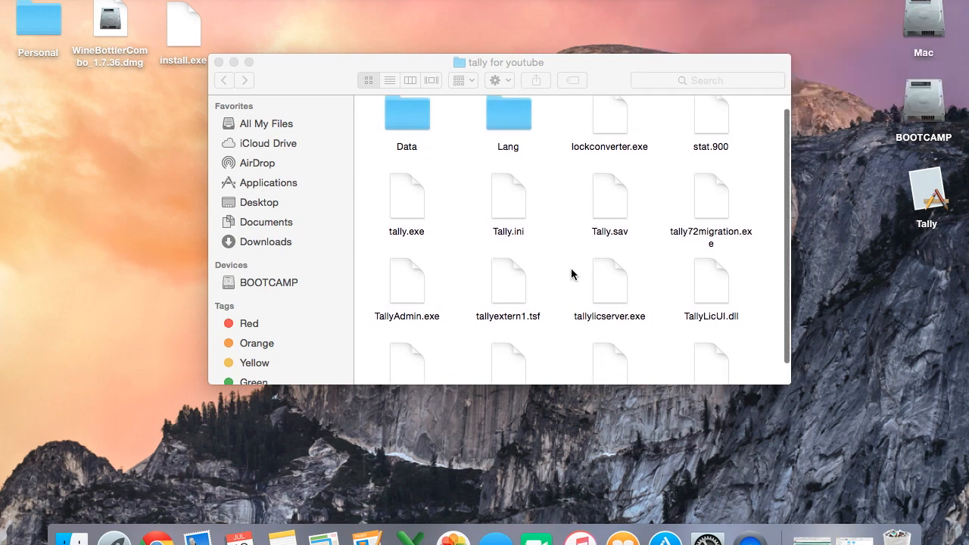
left_click(405, 213)
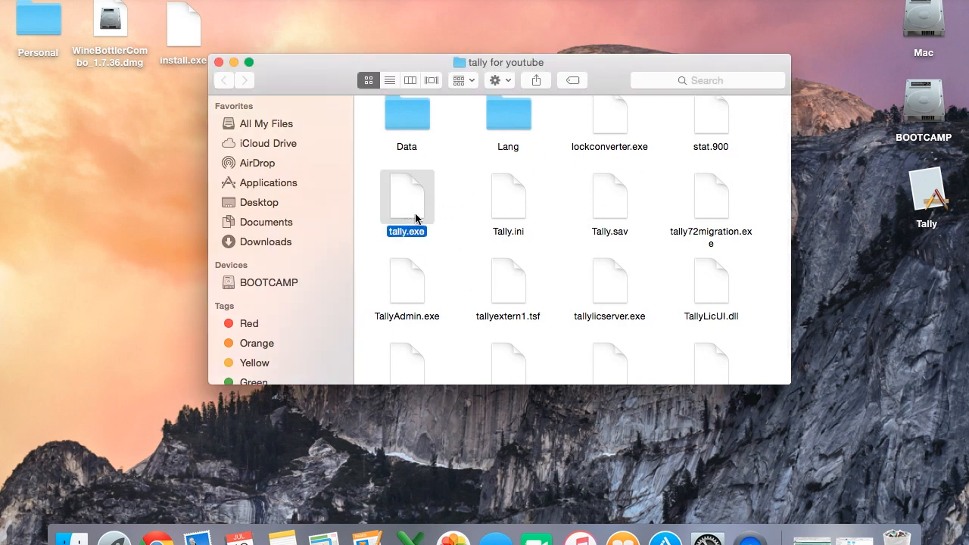
double_click(413, 213)
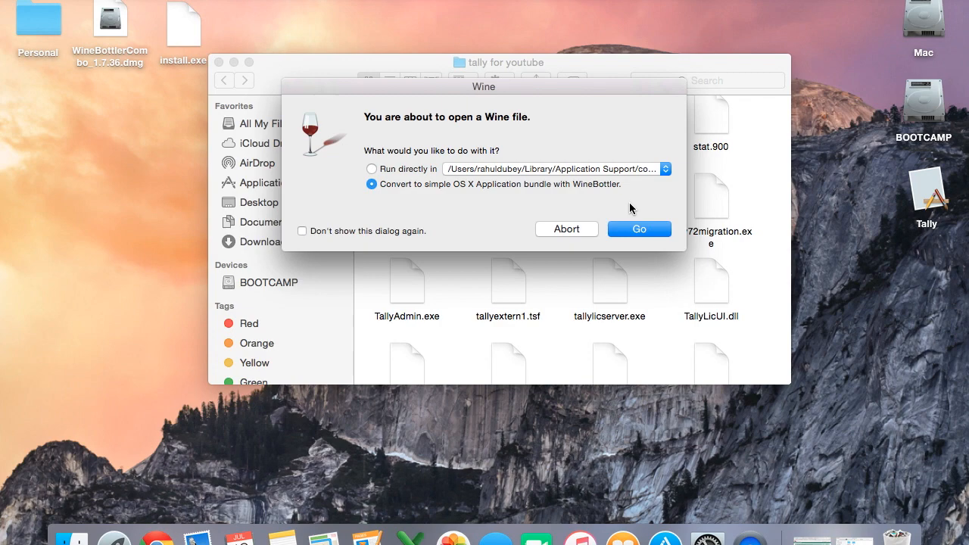
left_click(639, 229)
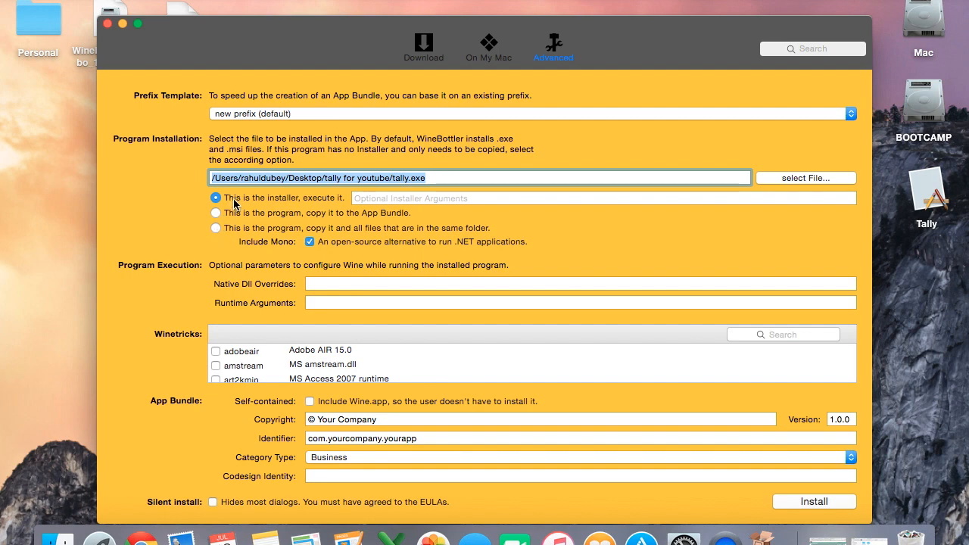
Step: Set WineBottler to copy the program and all files in its folder, keeping Mono included, and install it on the Desktop as "Tally Final"
left_click(216, 231)
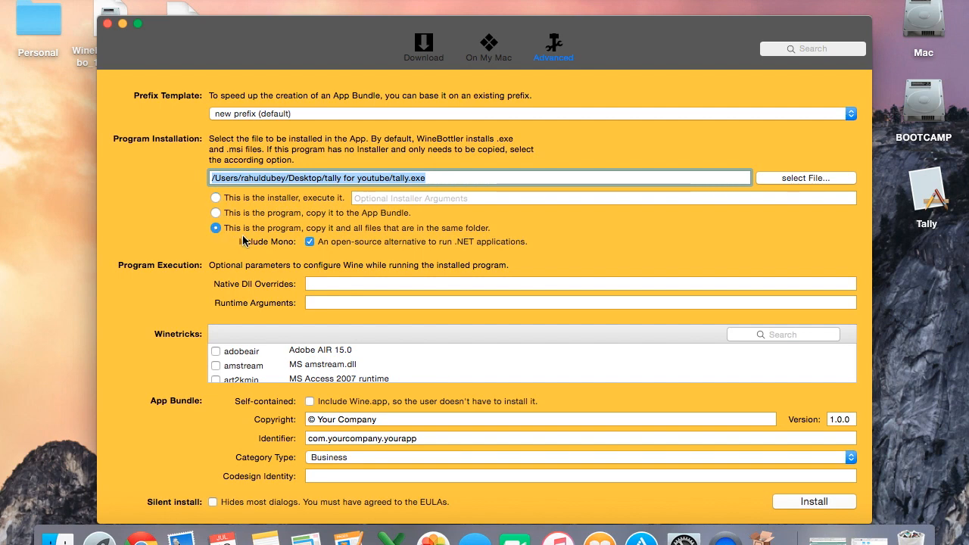
left_click(309, 242)
left_click(816, 505)
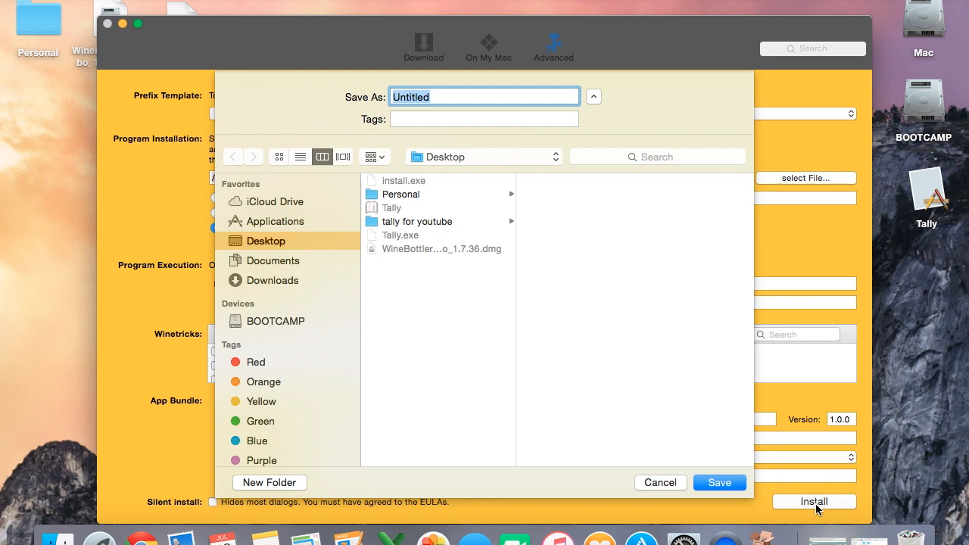
type("Tally Final")
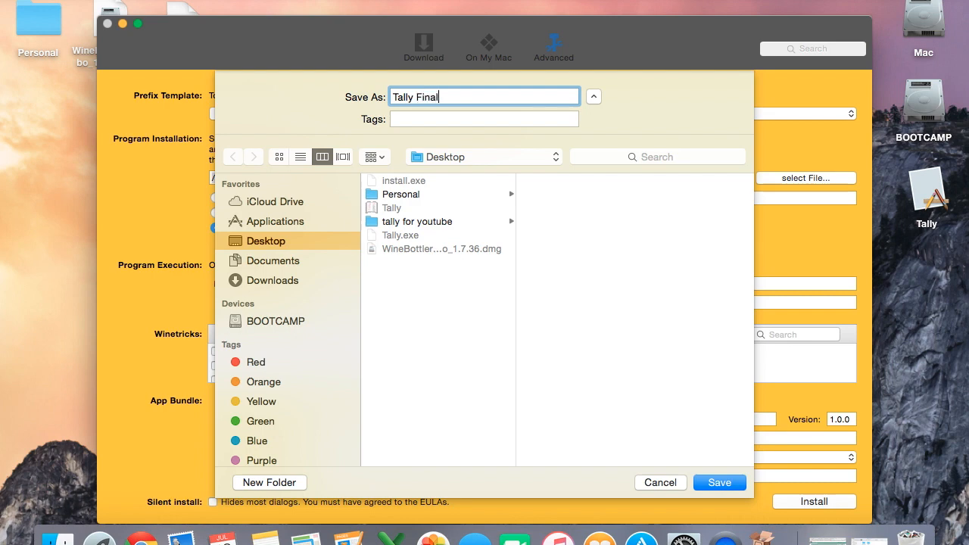
left_click(719, 483)
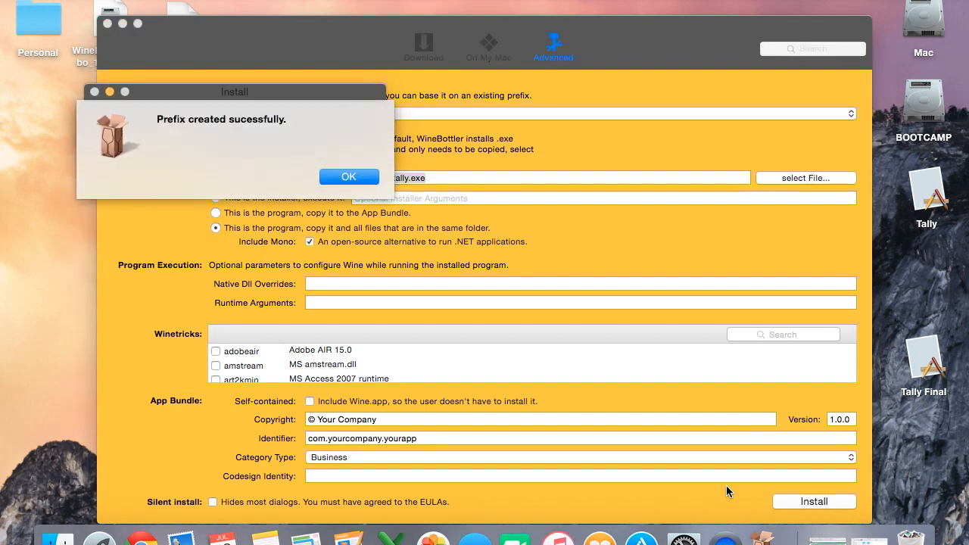
Step: Acknowledge the finished prefix creation and close the WineBottler and "tally for youtube" folder windows
left_click(348, 177)
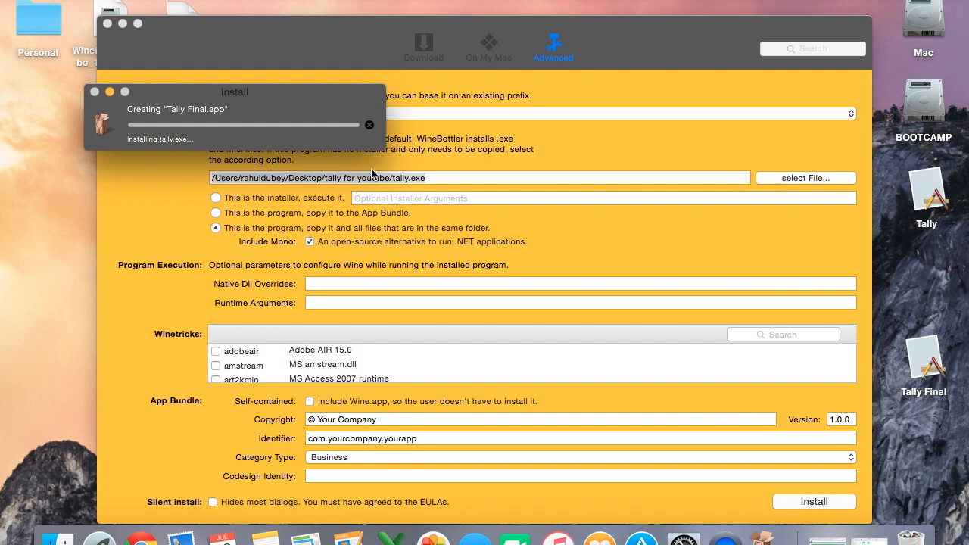
left_click(108, 25)
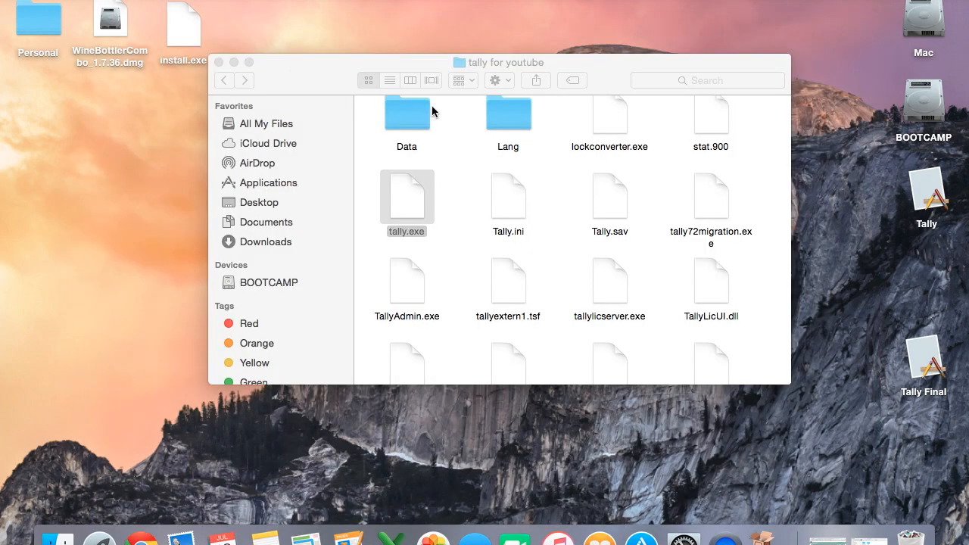
left_click(218, 63)
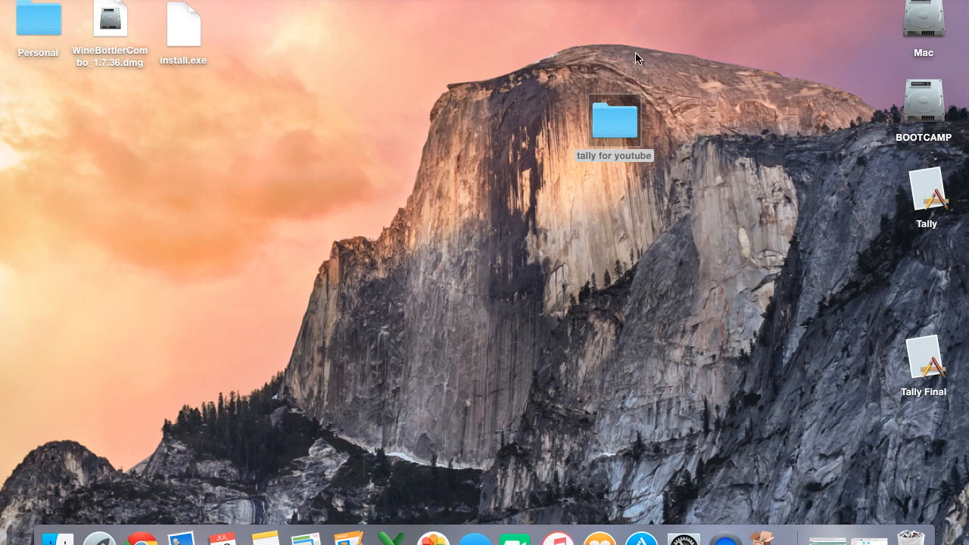
Step: Launch the Tally Final app from the desktop and choose Work in Educational Mode on its Startup screen
double_click(929, 367)
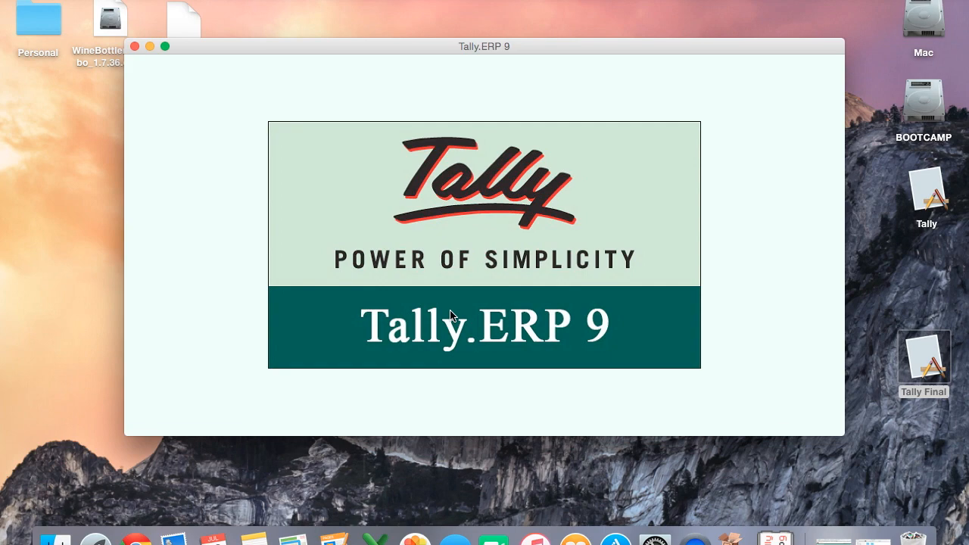
key("Down")
key("Down")
key("Down")
key("Down")
key("Down")
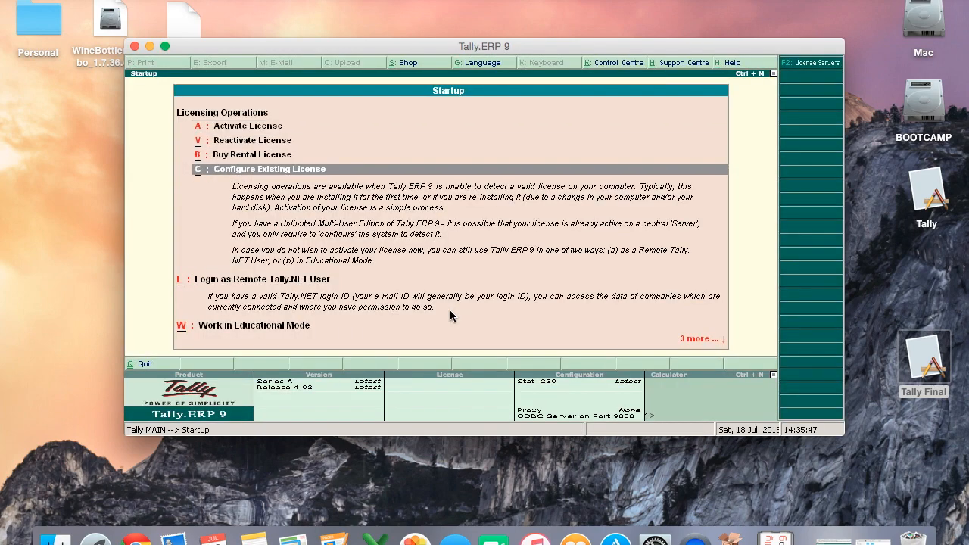
key("Up")
key("Up")
key("Up")
key("Up")
key("Up")
key("Down")
key("Down")
key("Down")
key("Down")
key("Down")
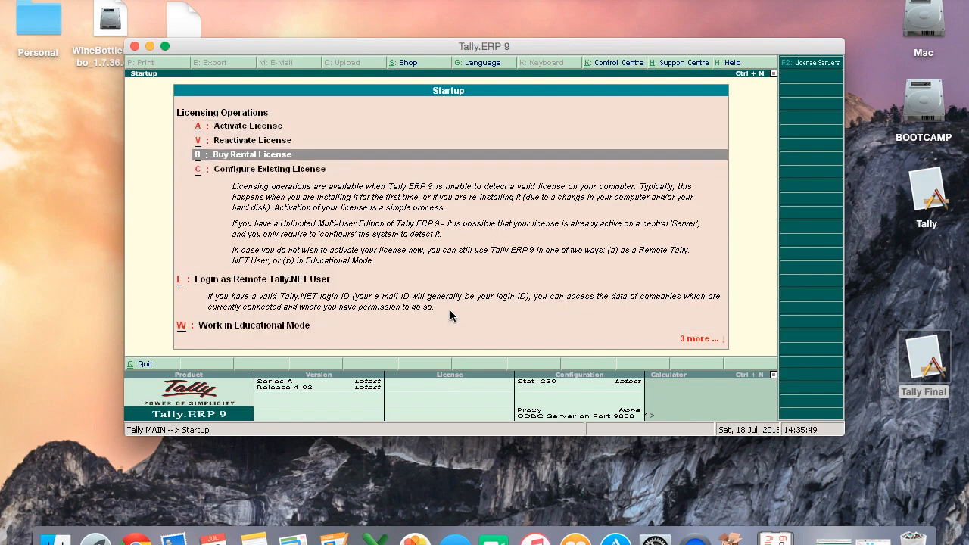
key("Up")
key("Down")
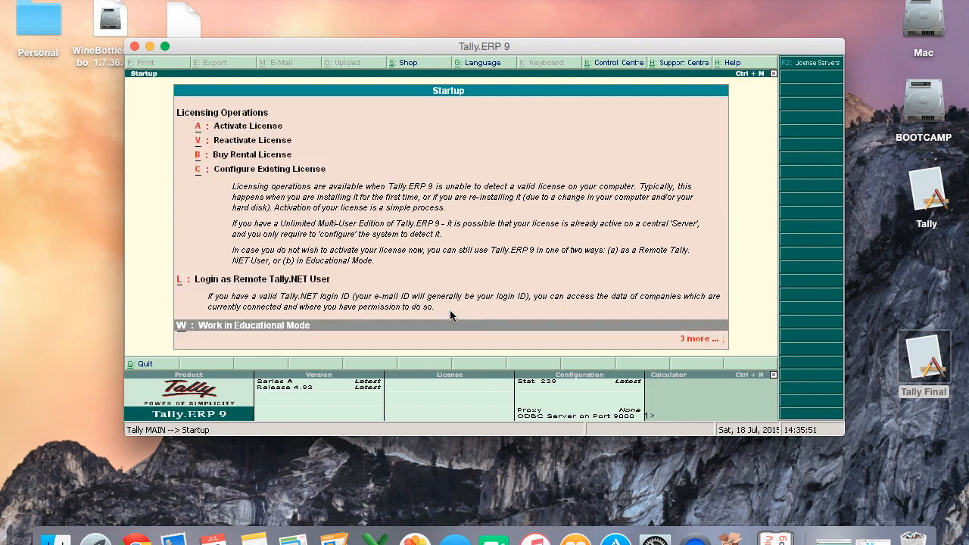
key("Return")
key("Down")
key("Return")
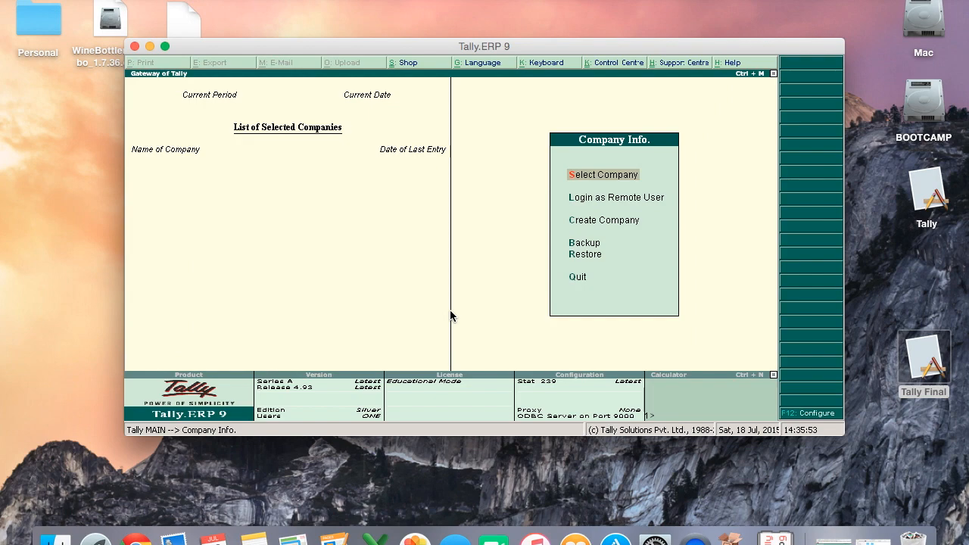
Step: Back out of the Company Info. menu, quit Tally.ERP 9, and launch the Tally Final app again from the desktop
key("Return")
key("Escape")
key("Escape")
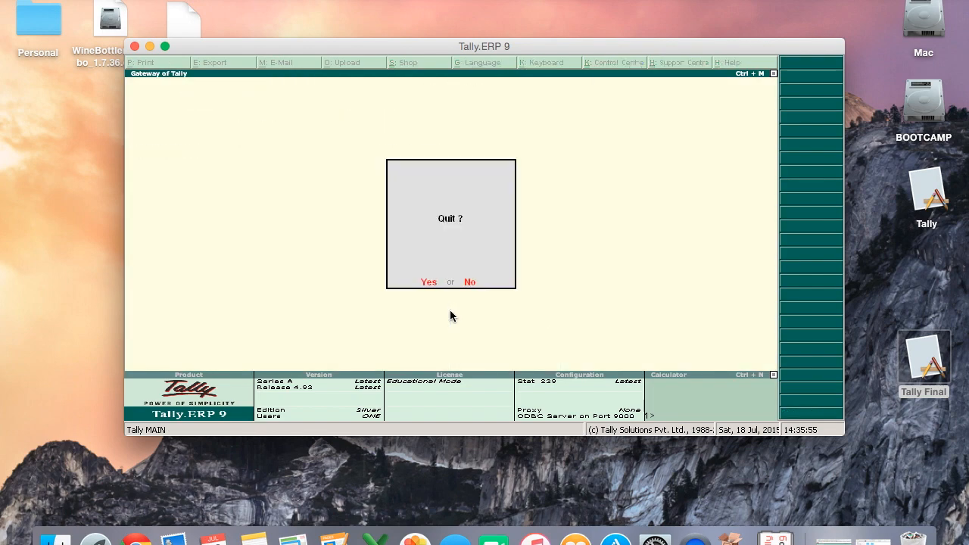
key("Return")
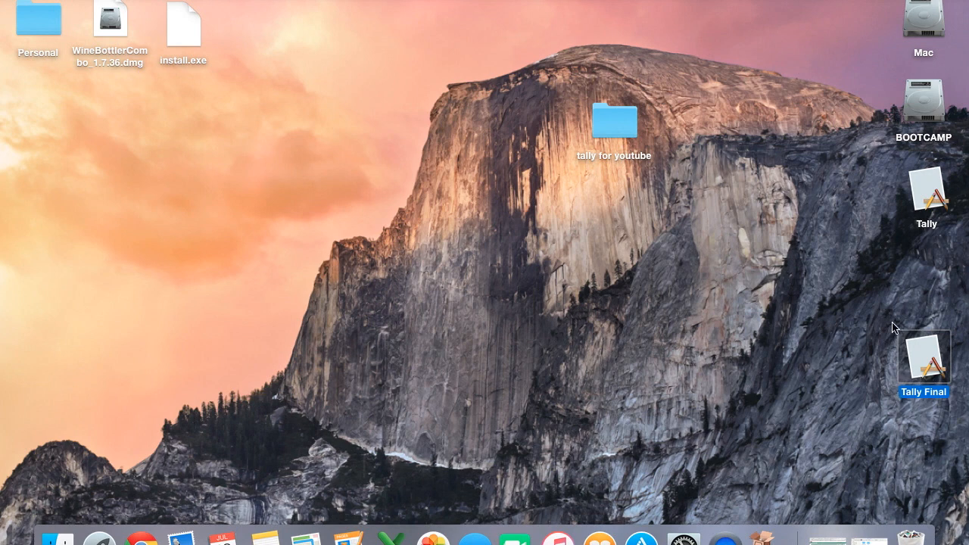
double_click(929, 365)
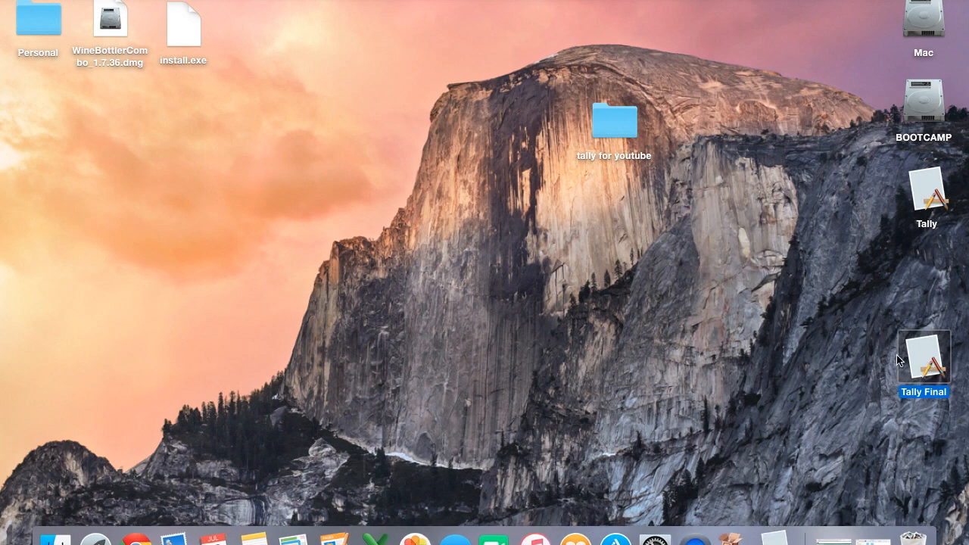